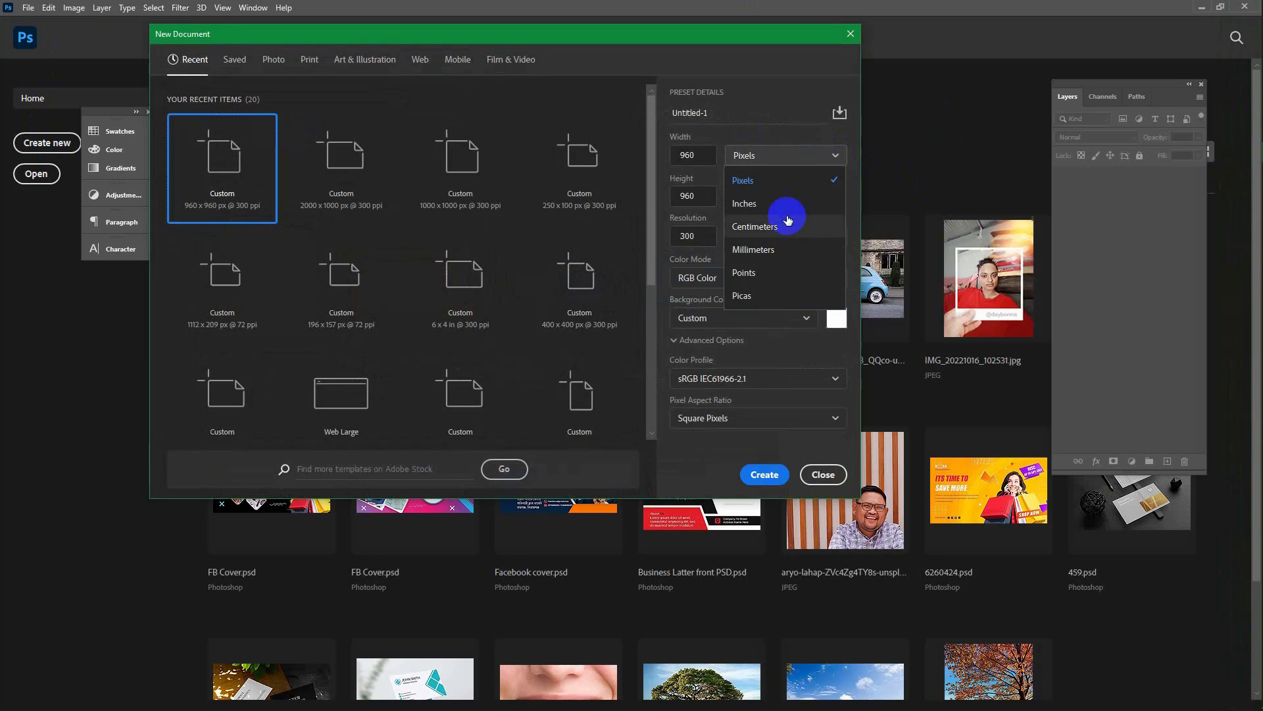
Set the new document's units to inches, with a width of 3.5 and a height of 2.
left_click(784, 203)
left_click_drag(705, 155, 650, 154)
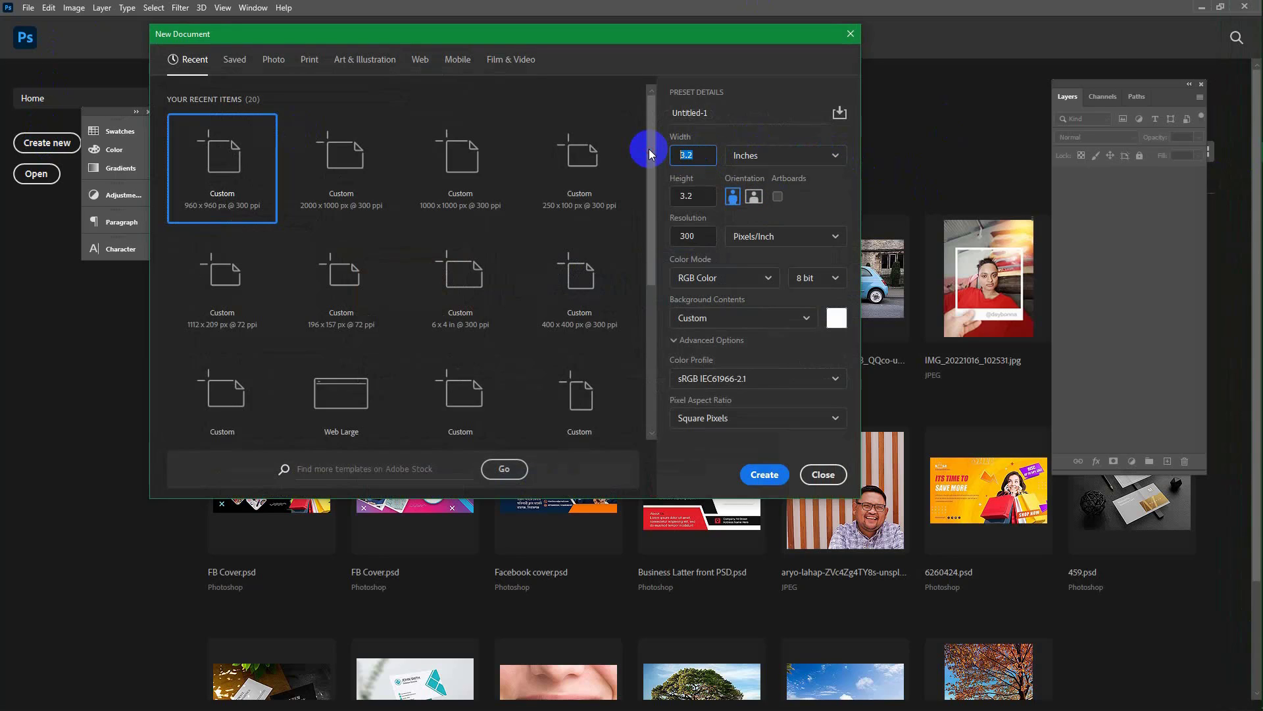
type("3.5")
key("Tab")
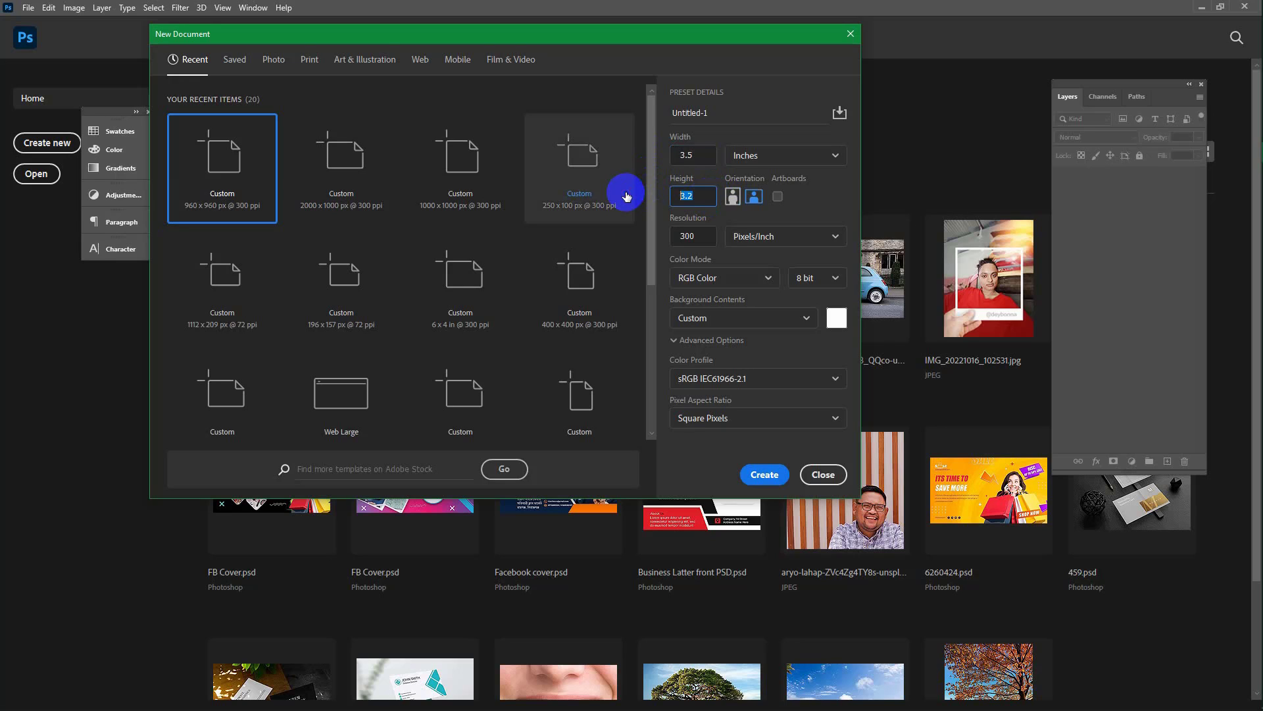
type("2")
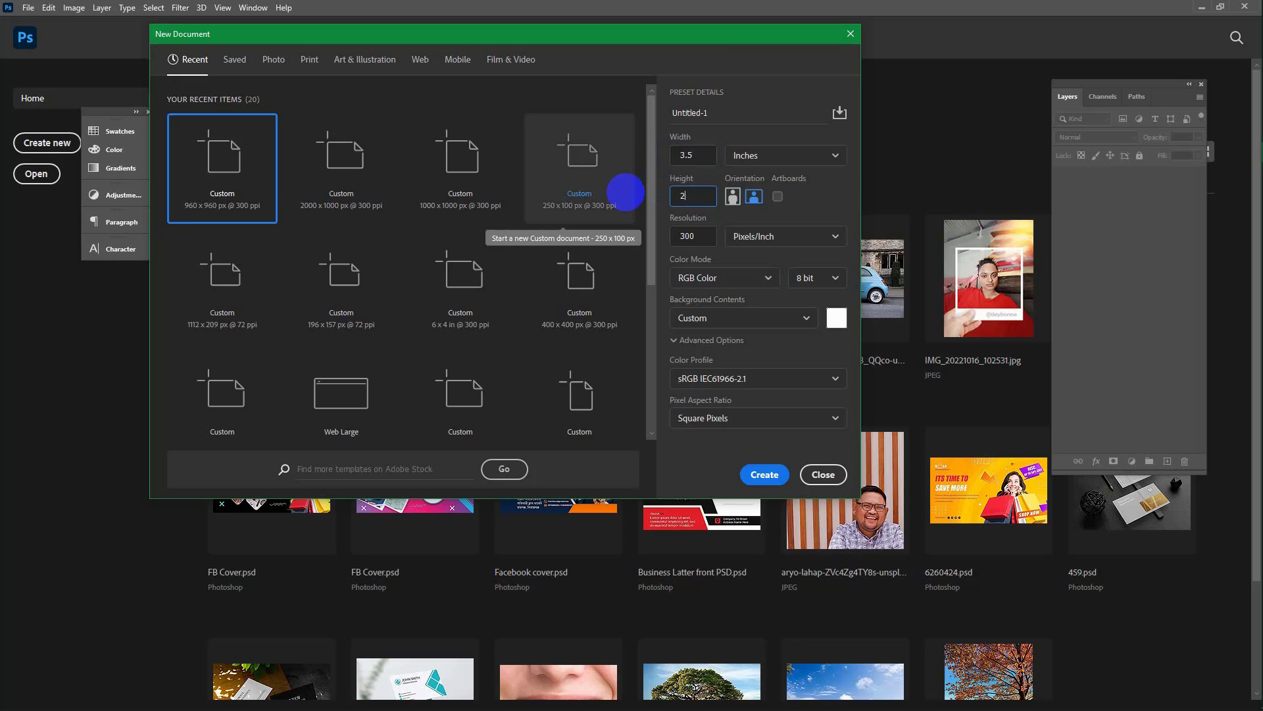
Enlarge the new document's dimensions to 3.75 inches wide and 2.25 inches high.
left_click(689, 196)
type(".25")
left_click(695, 152)
left_click_drag(695, 152, 668, 155)
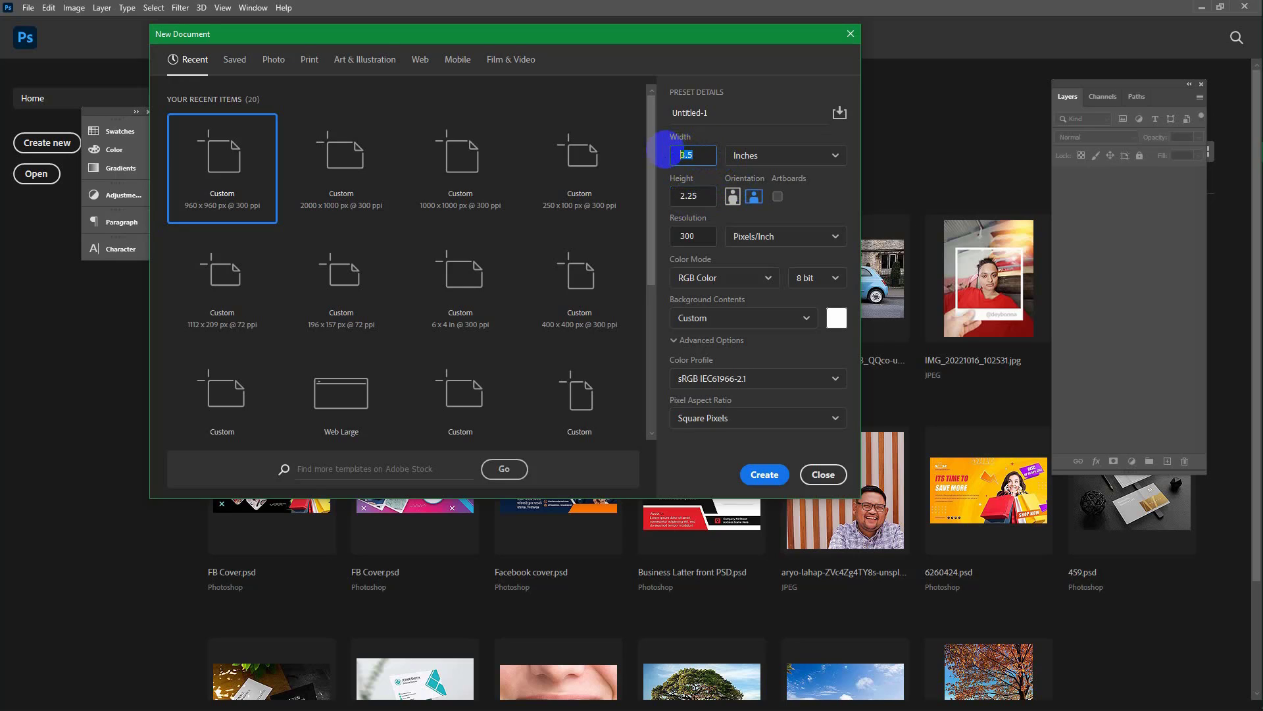
type("3.")
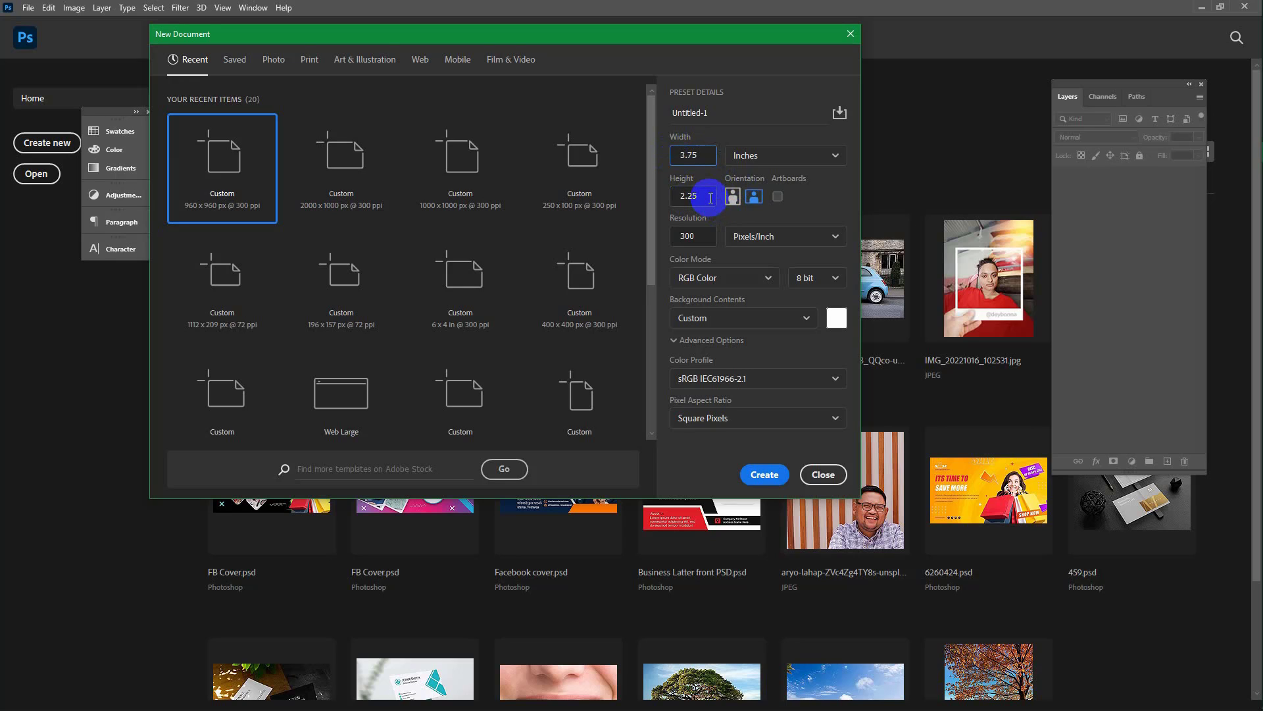
Set the color mode to CMYK Color and create the document under the name Business Card.
left_click(765, 281)
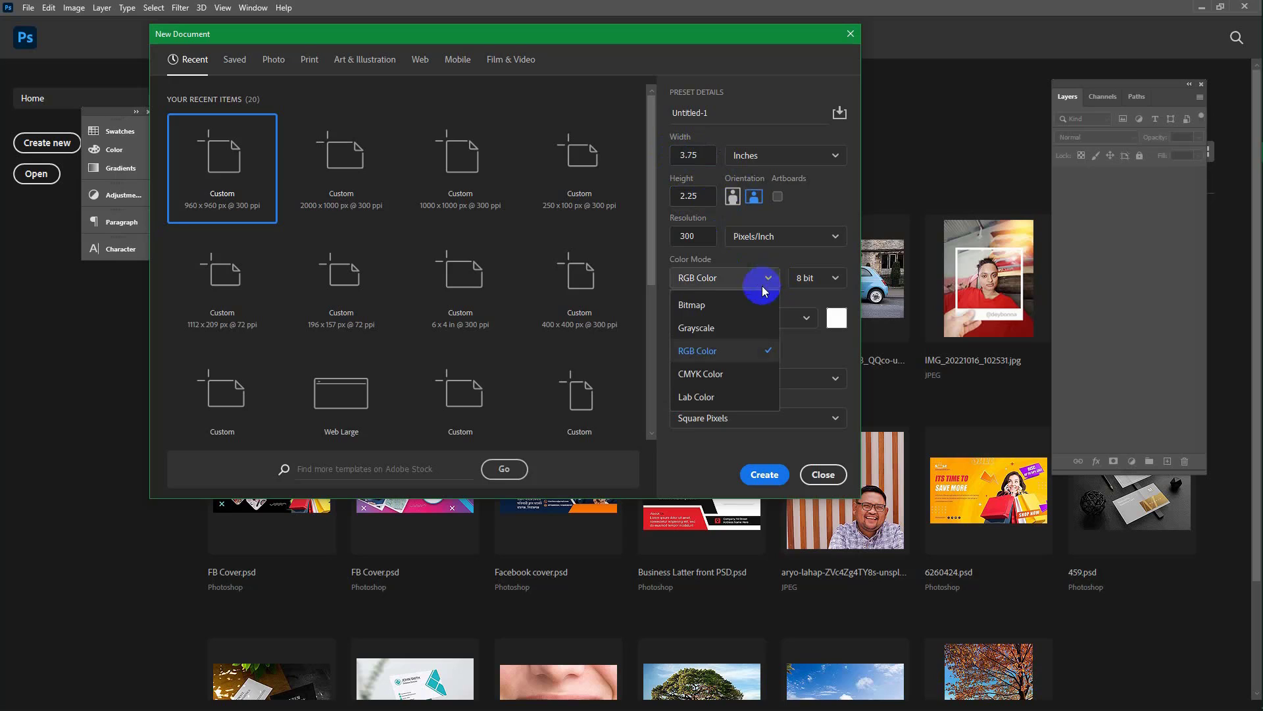
left_click(708, 374)
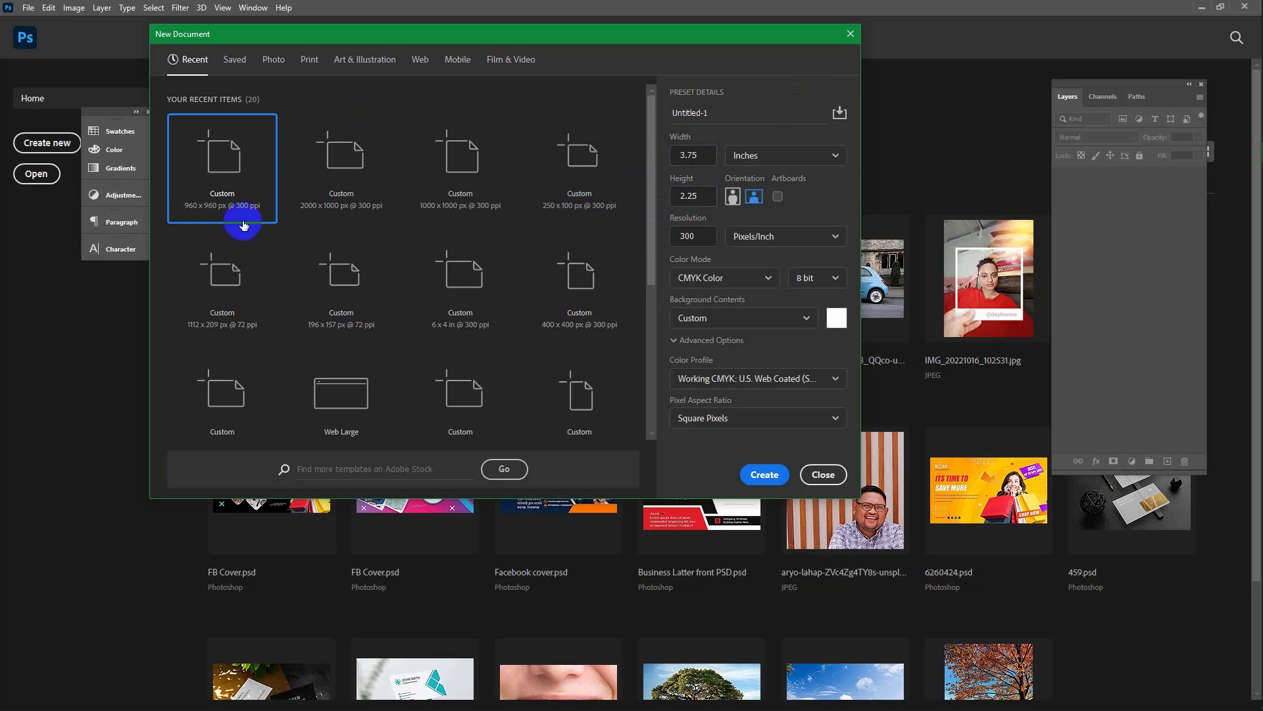
left_click(712, 112)
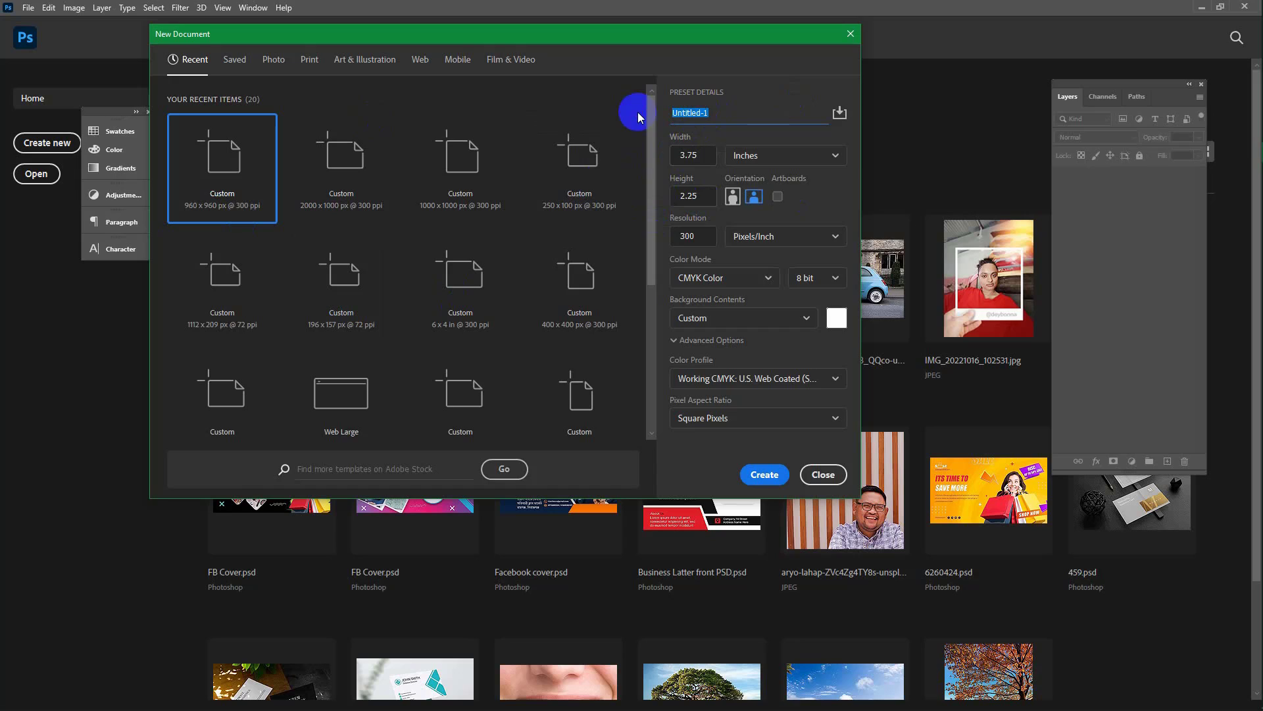
type("Busine")
type("ss Crad")
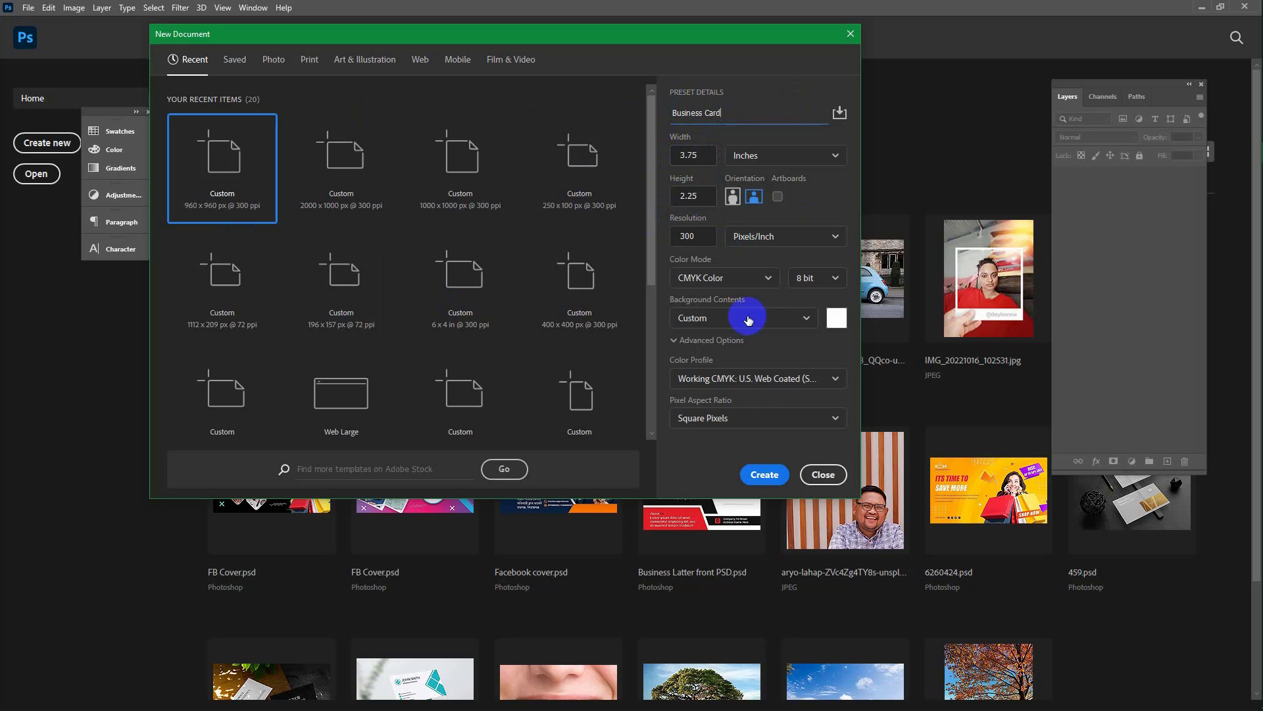
left_click(765, 475)
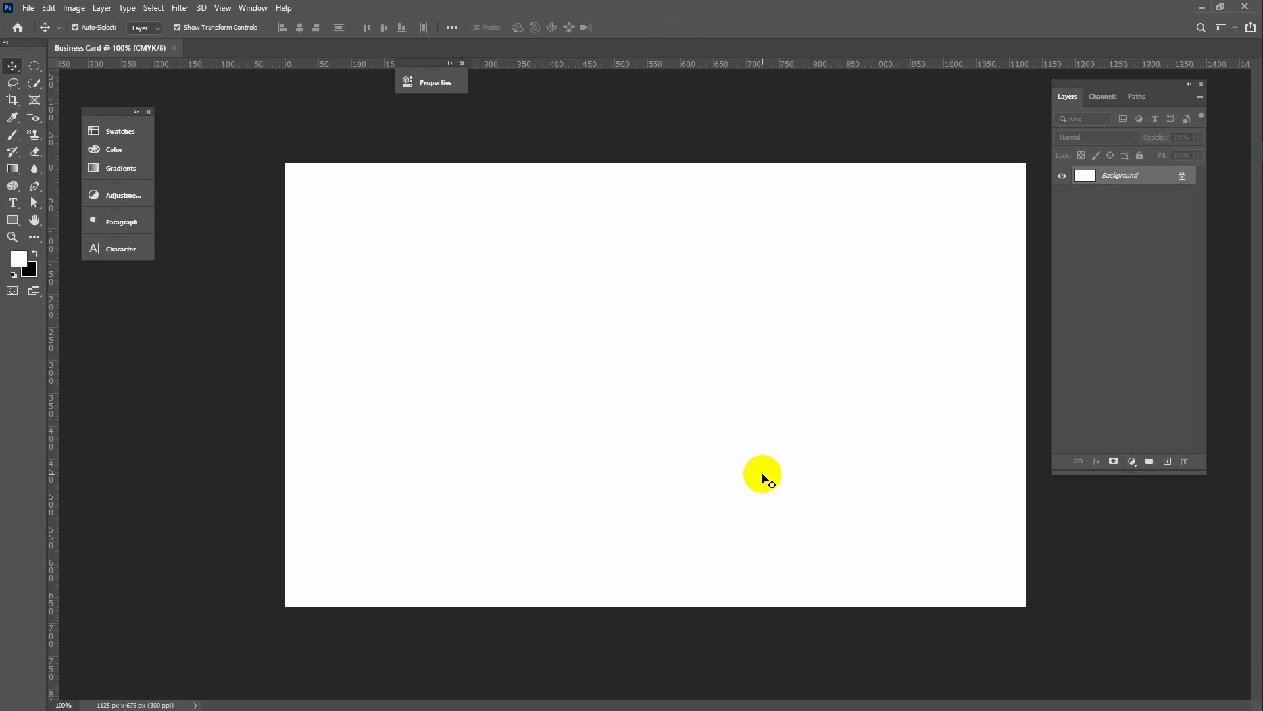
Set up the Rectangle tool with no stroke and the recently used yellow as its fill.
left_click(12, 223)
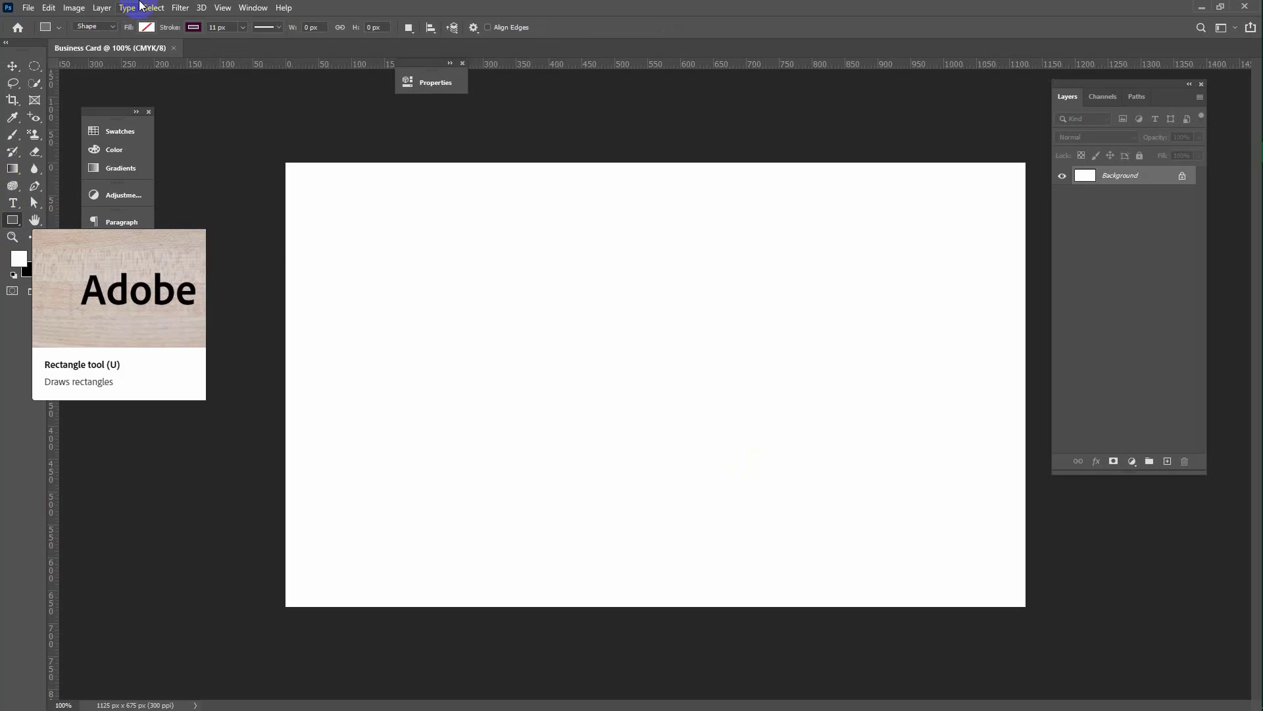
left_click(185, 26)
left_click(116, 52)
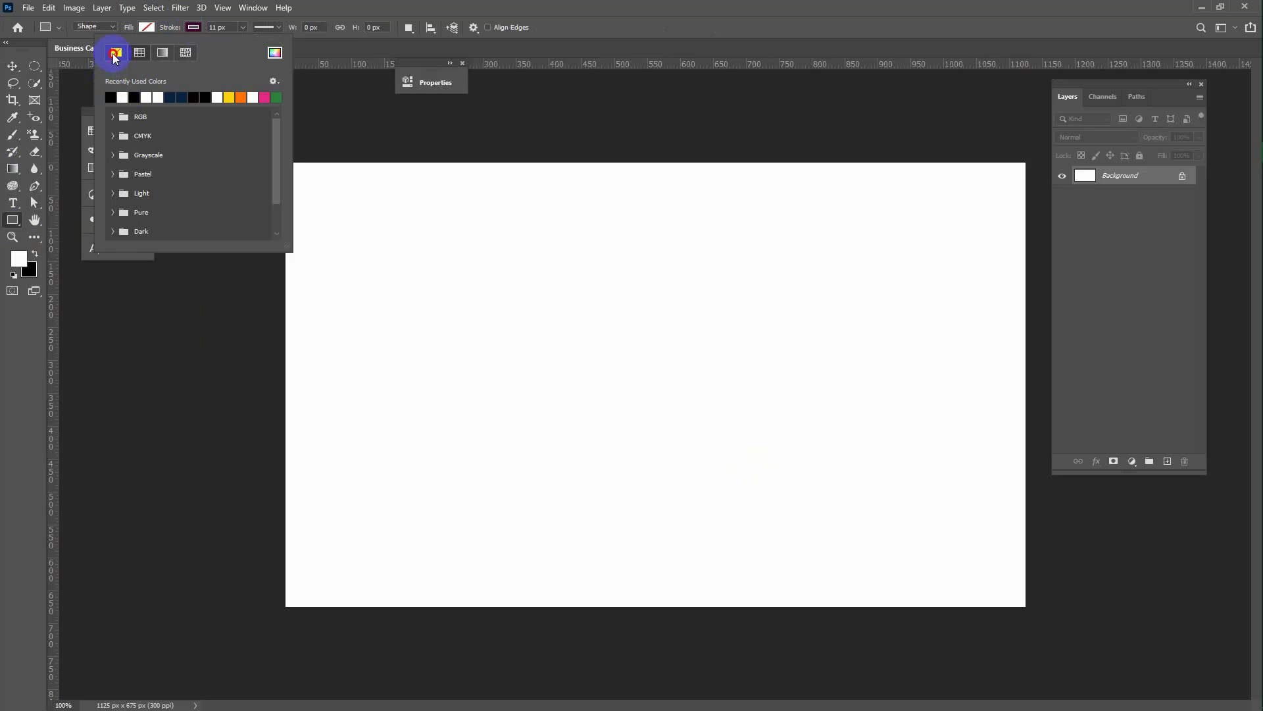
left_click(137, 32)
left_click(69, 52)
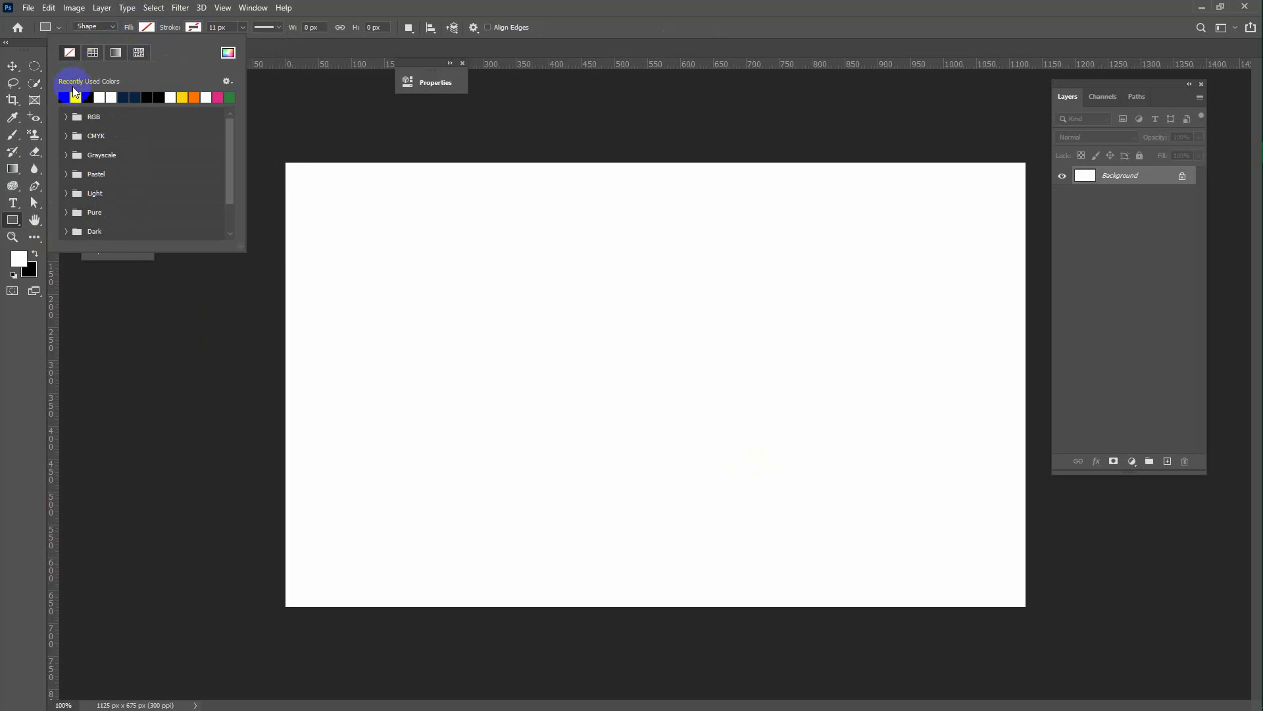
left_click(182, 97)
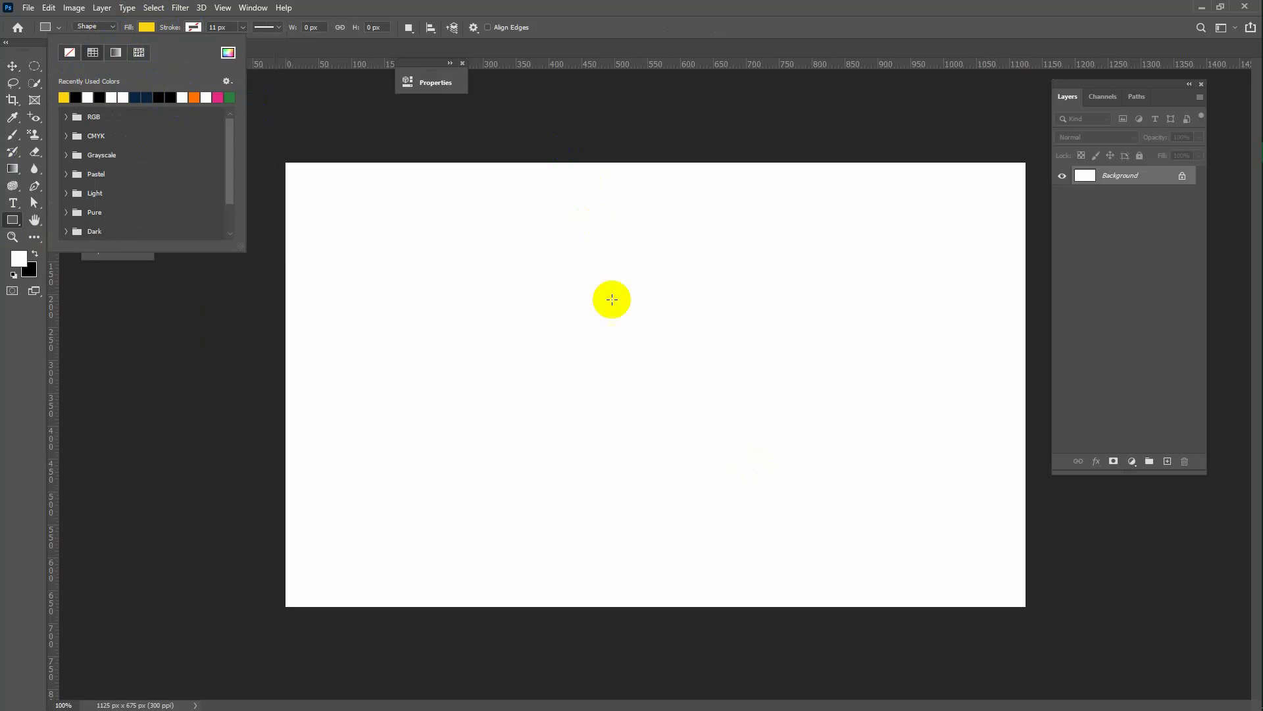
Create a yellow rectangle measuring exactly 3.5 in wide and 2 in high on the canvas.
left_click(573, 332)
left_click(617, 216)
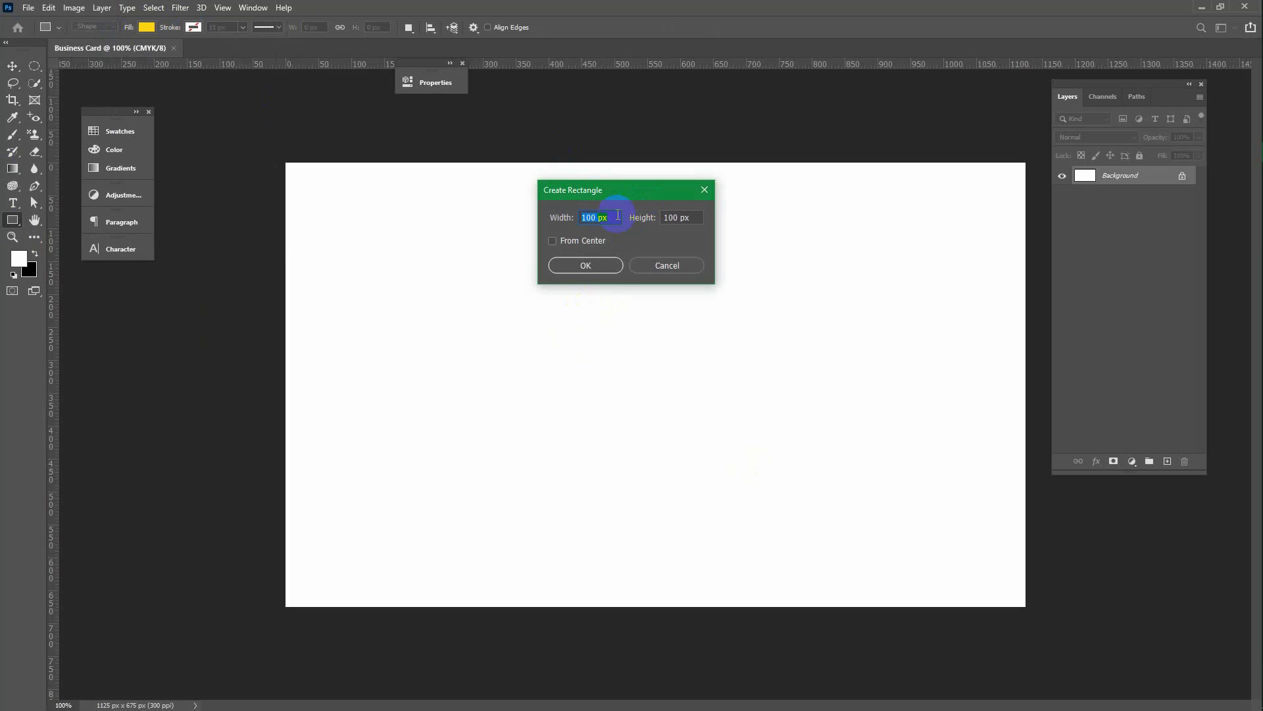
type("3.5in")
left_click(710, 228)
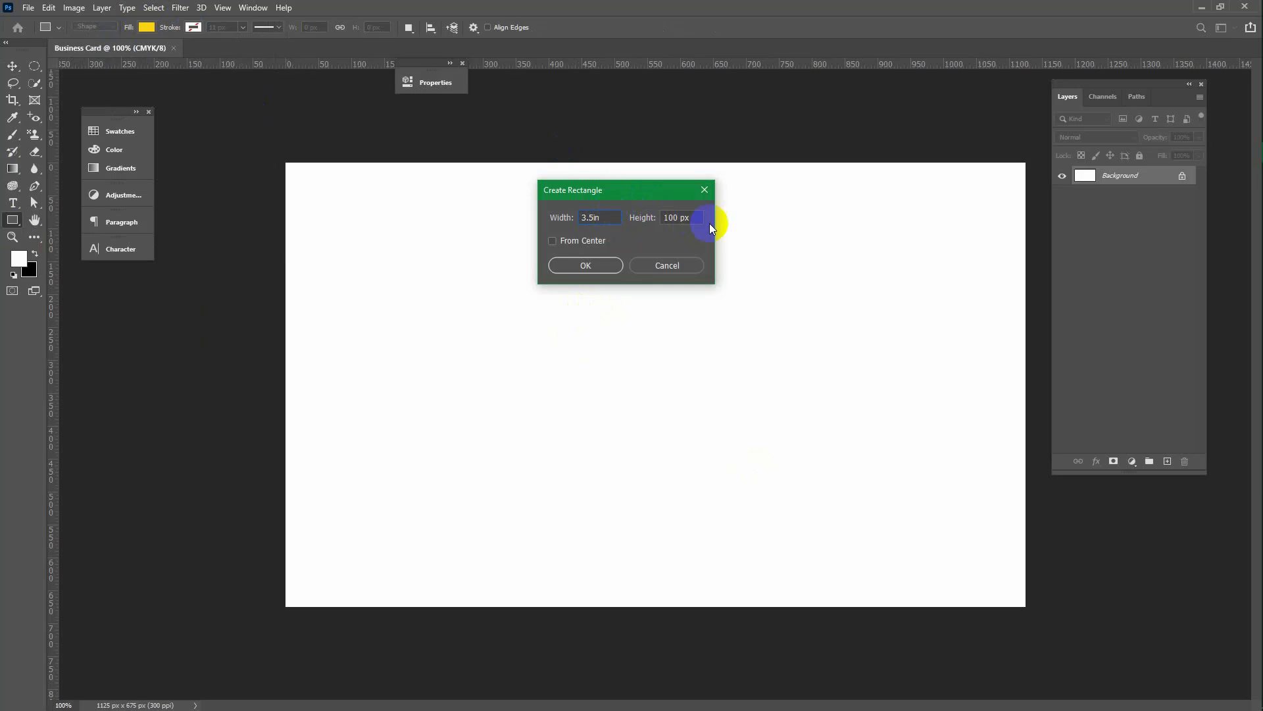
left_click(701, 217)
type("2in")
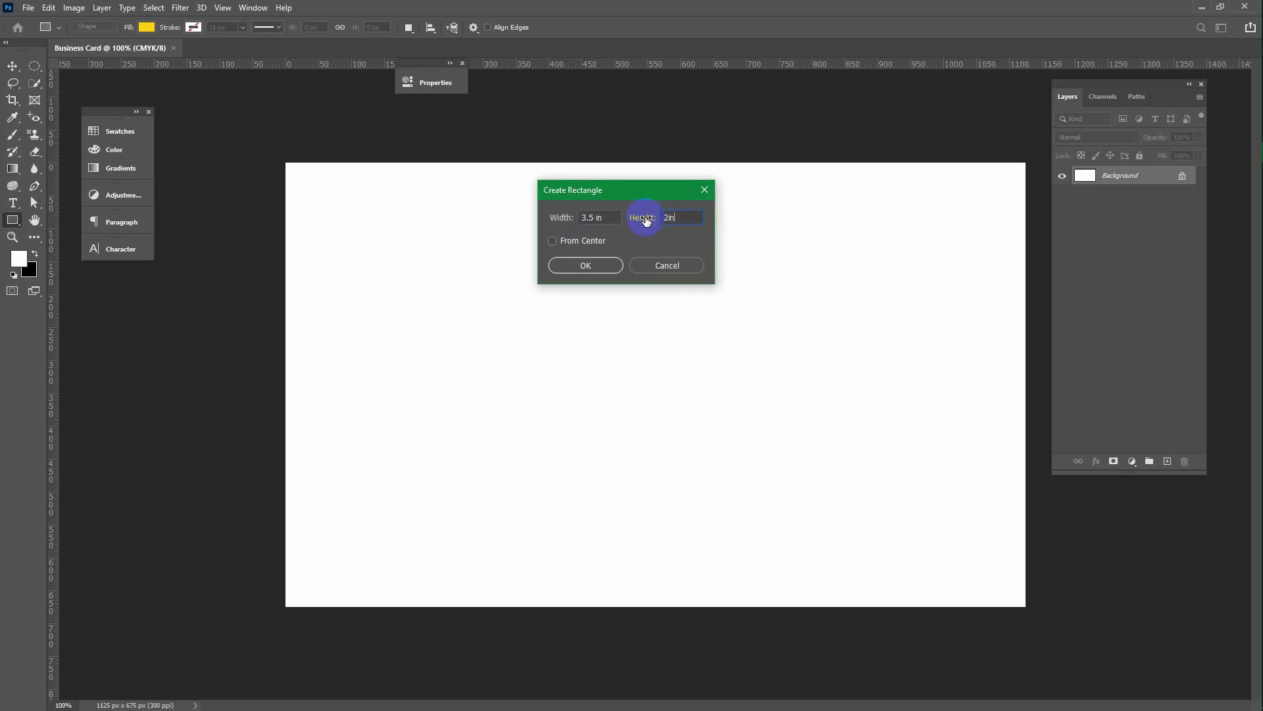
left_click(609, 270)
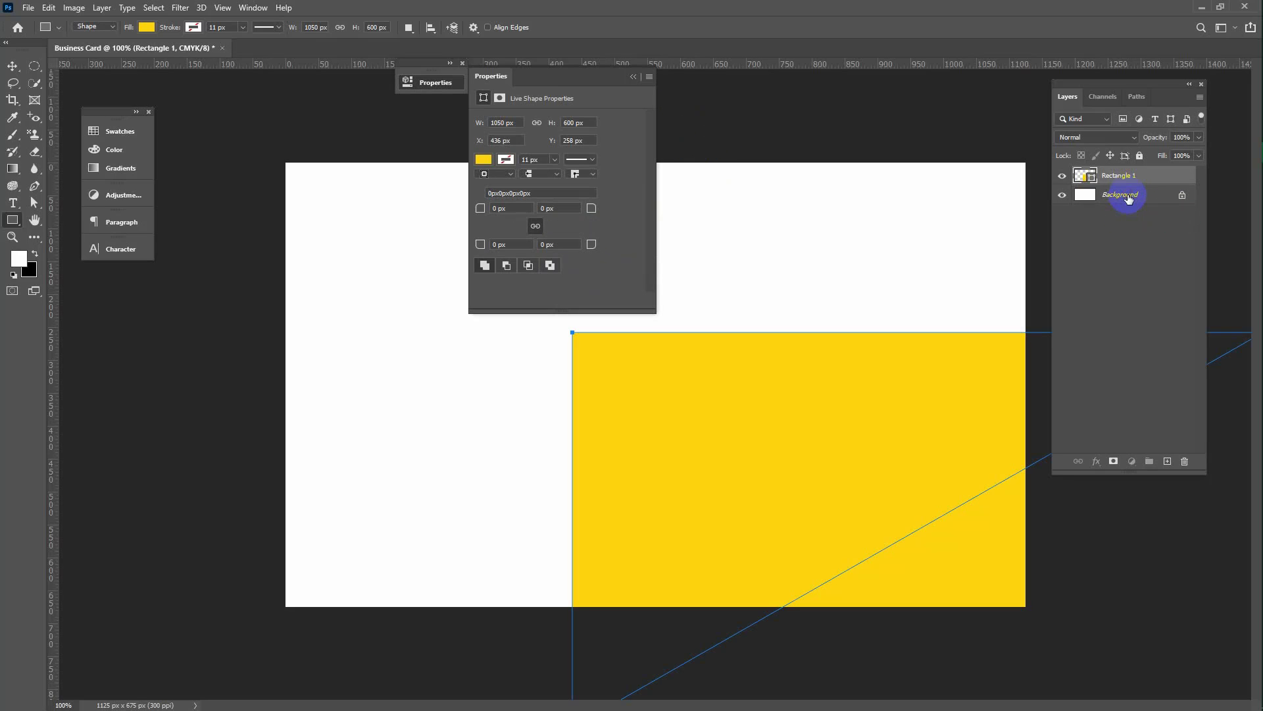
Center the yellow rectangle vertically and horizontally on the Background layer, leaving both layers deselected.
left_click(1126, 196)
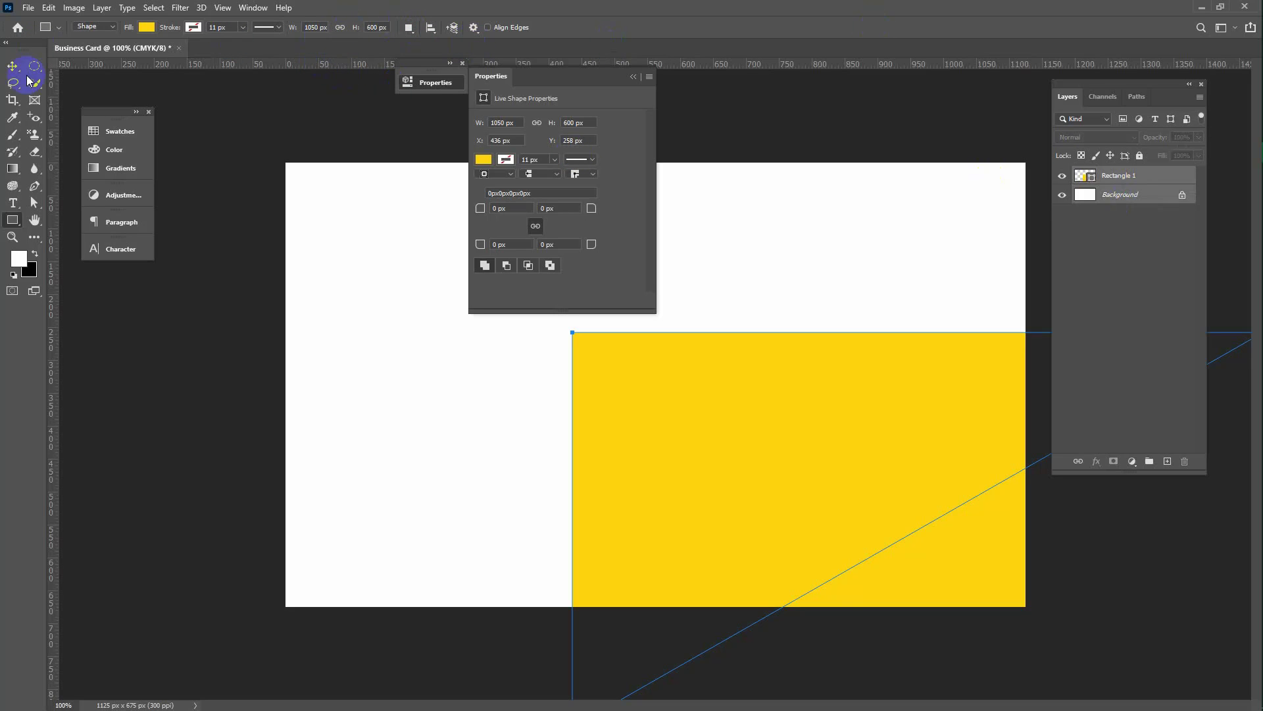
left_click(12, 66)
left_click(385, 27)
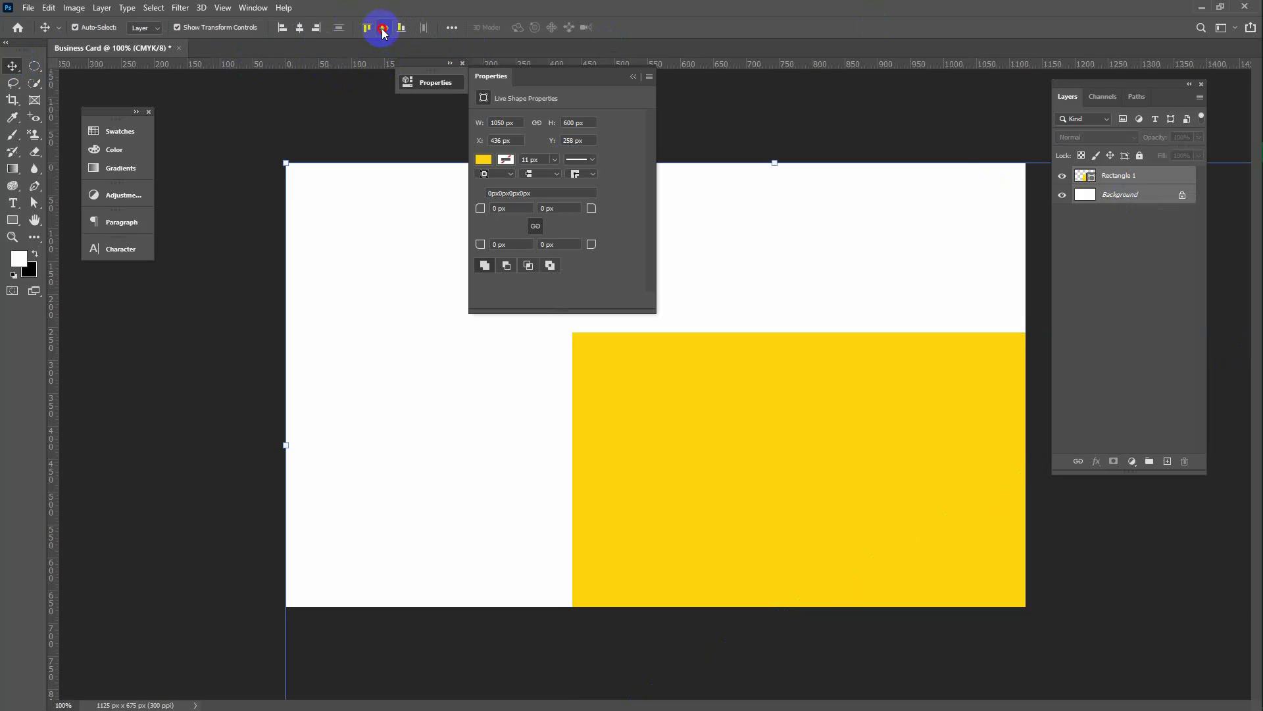
left_click(299, 27)
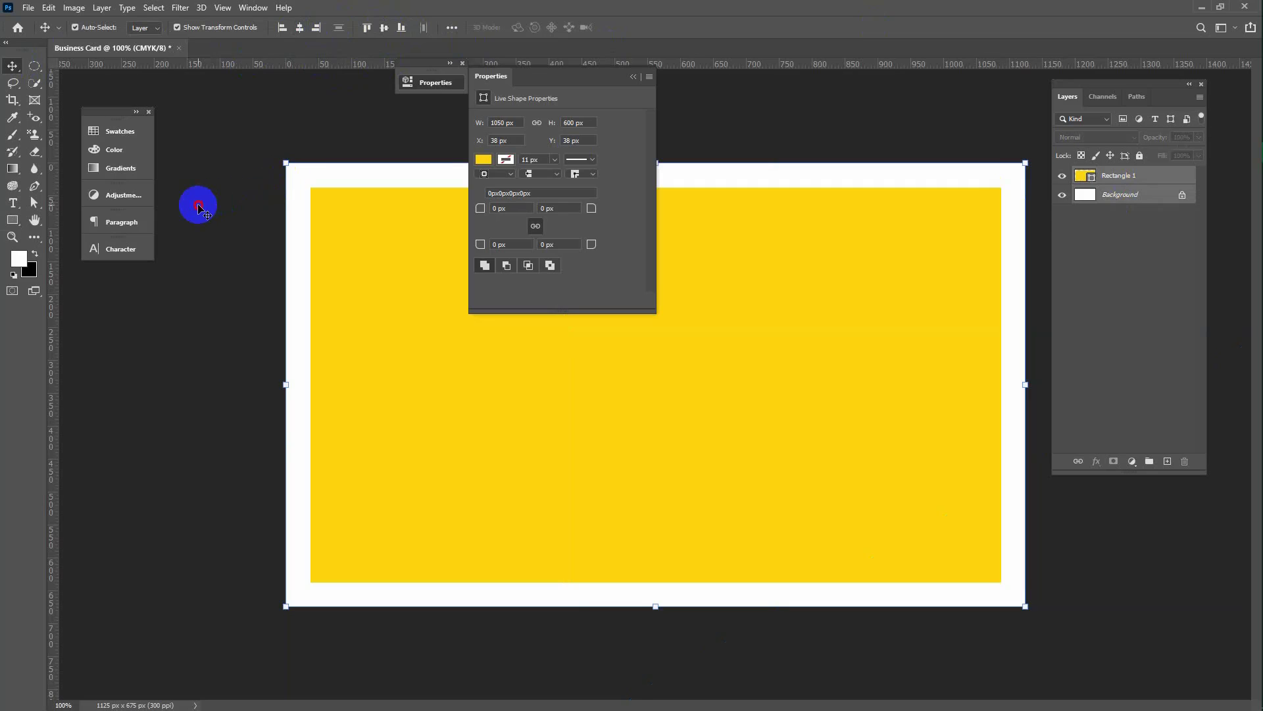
left_click(198, 203)
Collapse the Properties panel, move it off the canvas, and select the yellow rectangle.
left_click(634, 76)
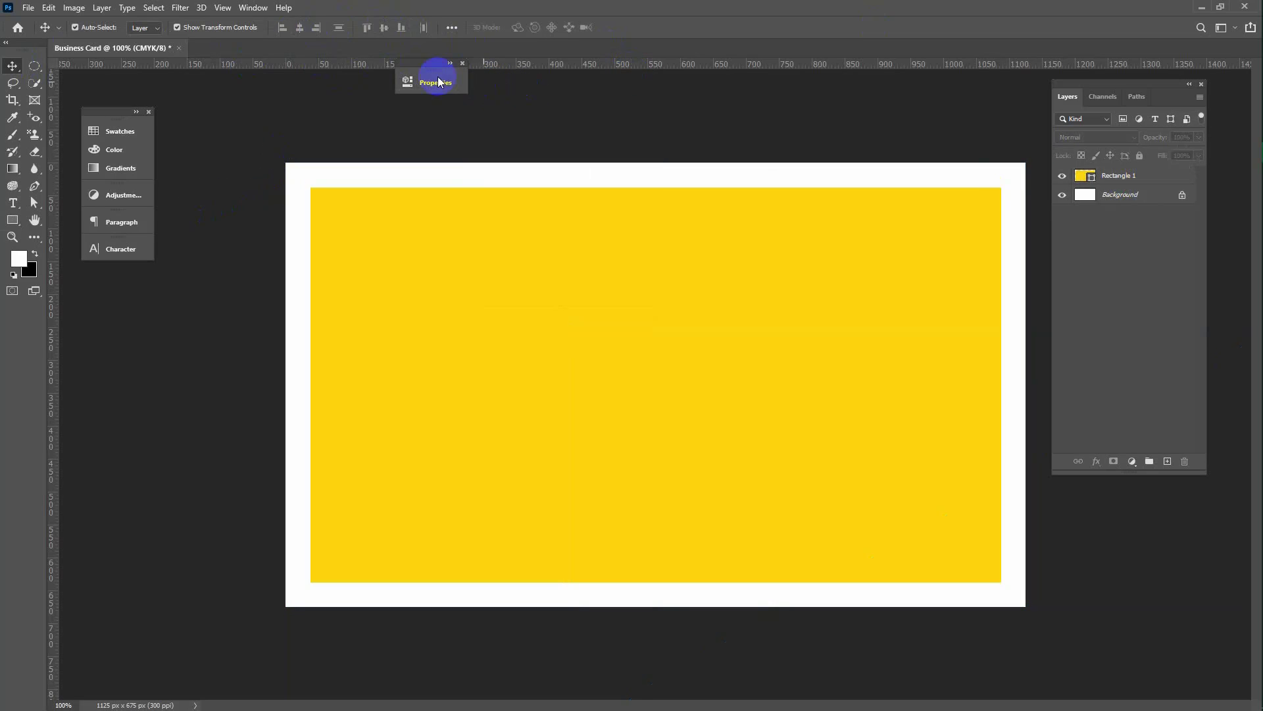
left_click_drag(423, 68, 119, 307)
left_click(526, 261)
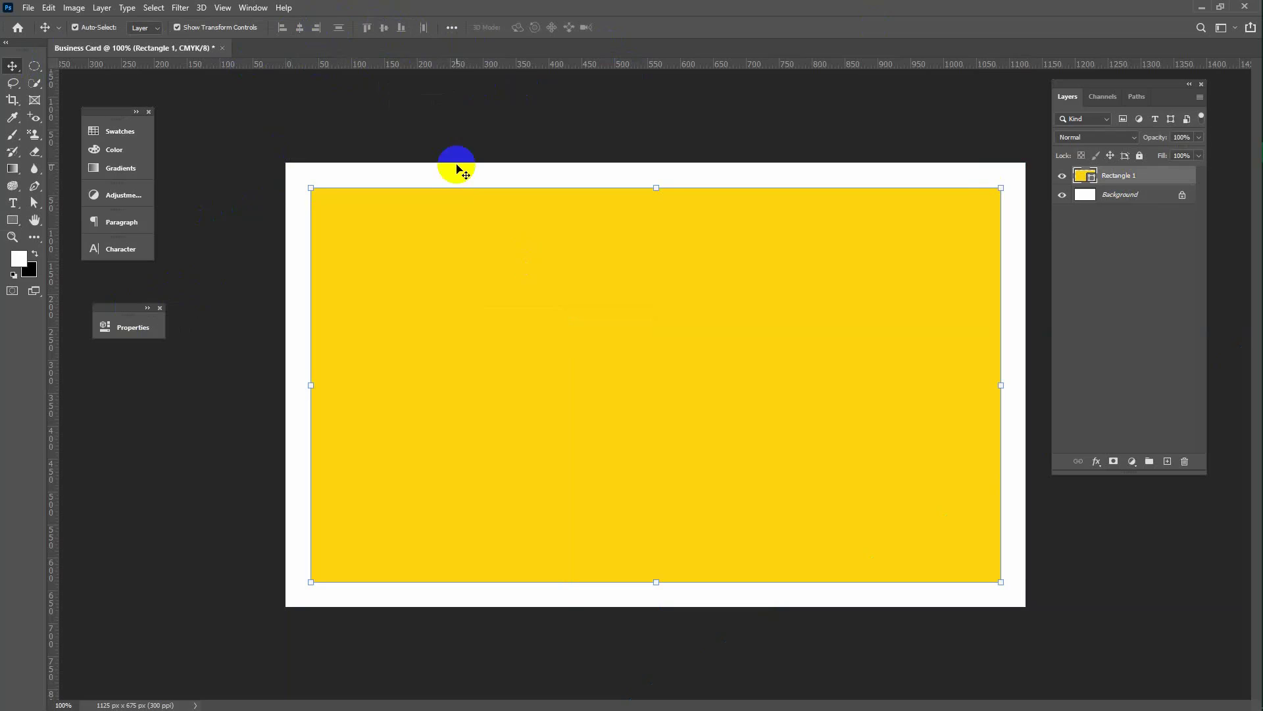
Create a second rectangle measuring 3.25 in wide and 1.75 in high over the yellow one.
left_click(13, 221)
left_click(684, 363)
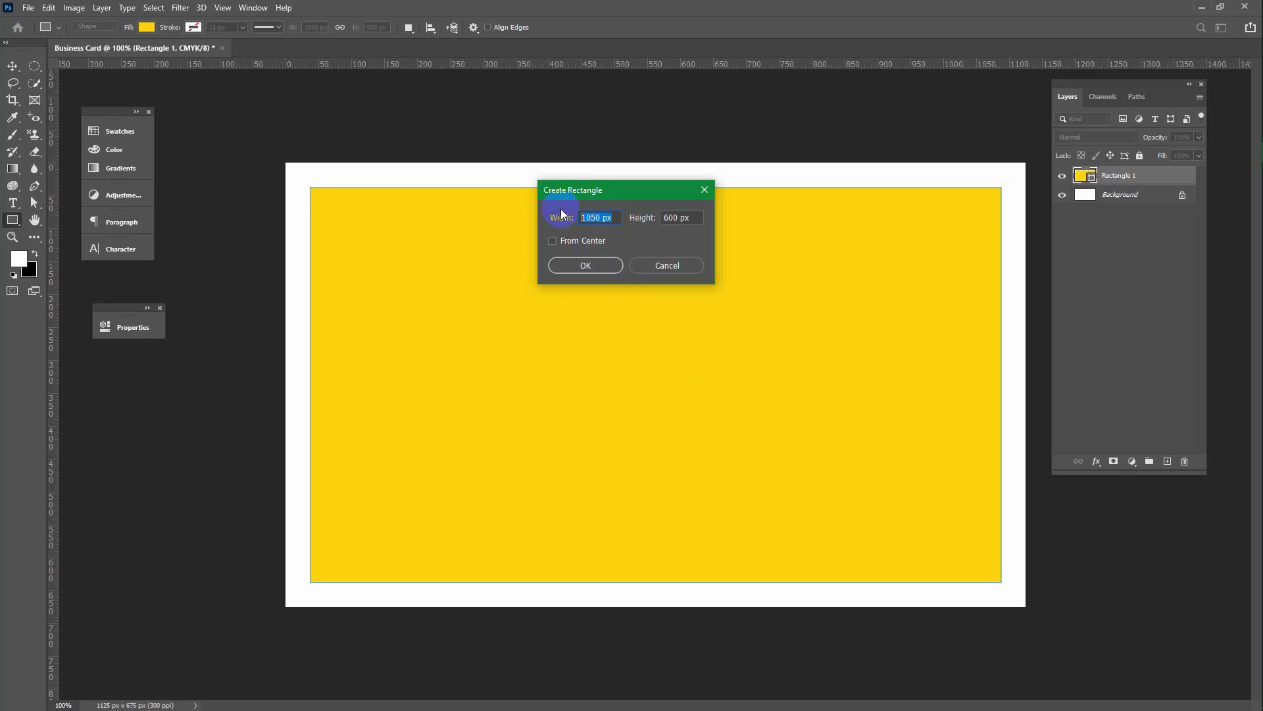
type("3.25in")
left_click(691, 212)
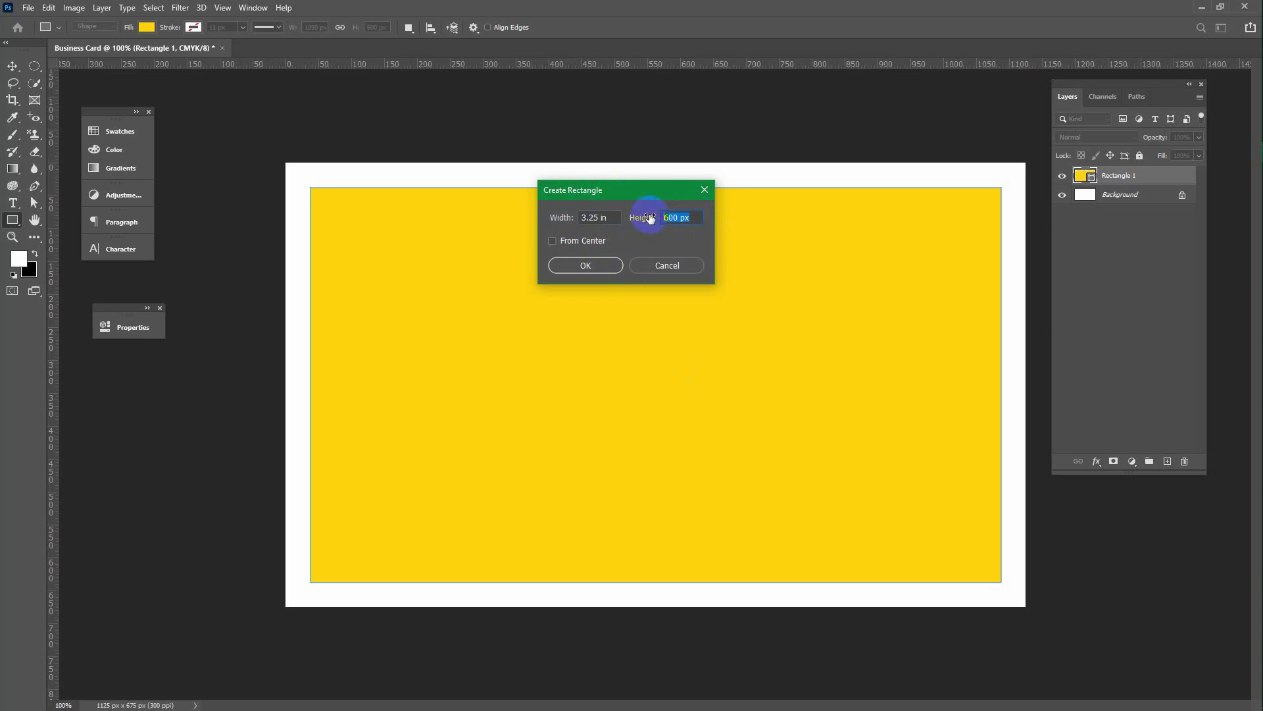
type("1.75 in")
left_click(596, 266)
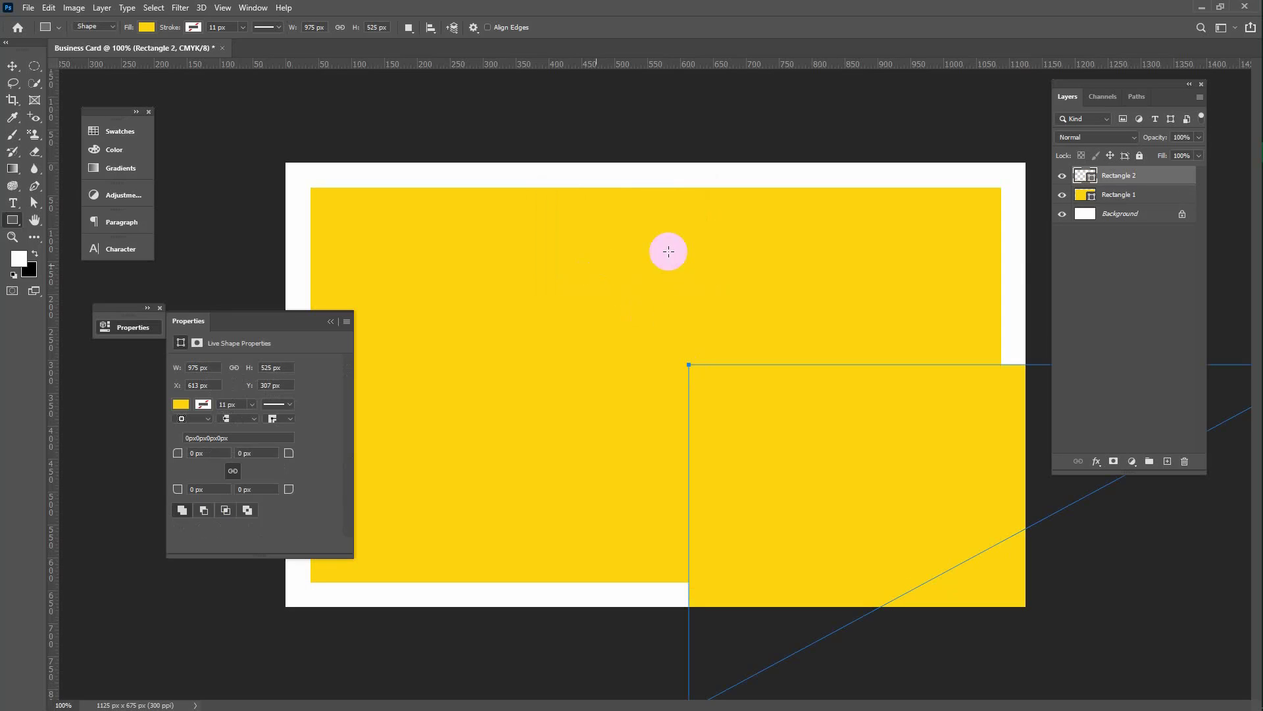
Change the fill color of the smaller rectangle to pink, #fc0eaa.
double_click(1091, 176)
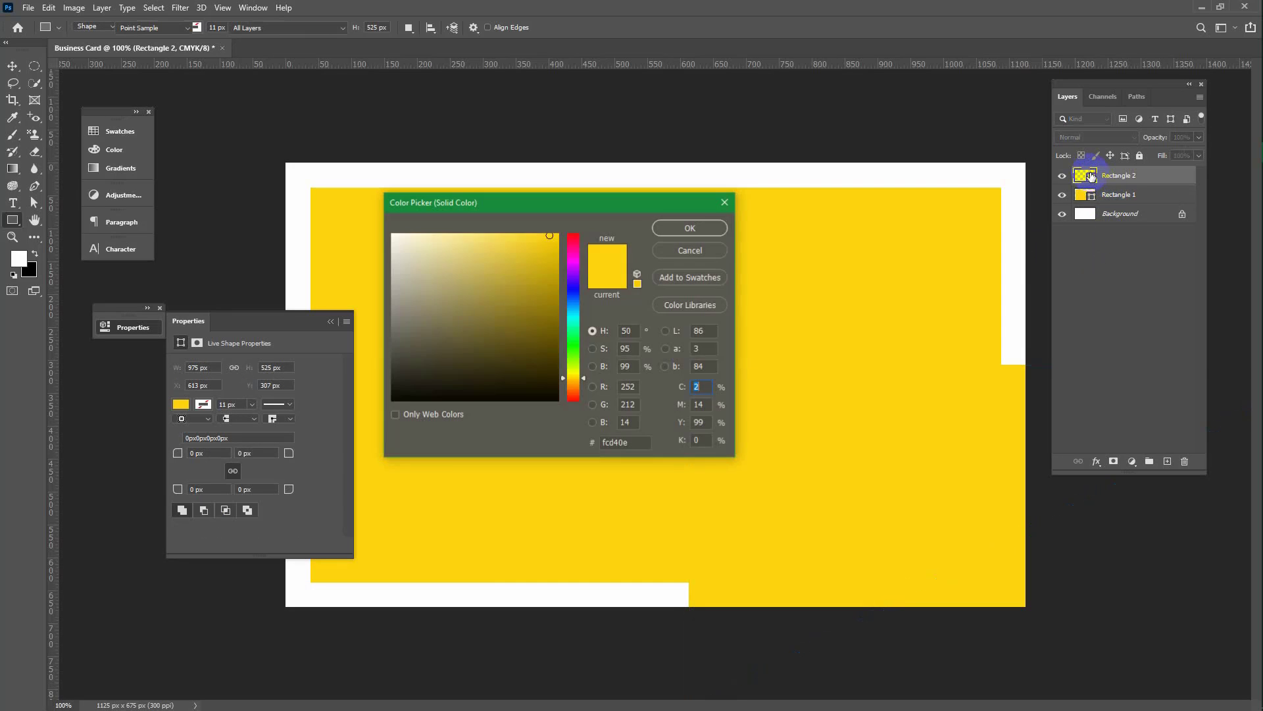
left_click(572, 263)
left_click(572, 256)
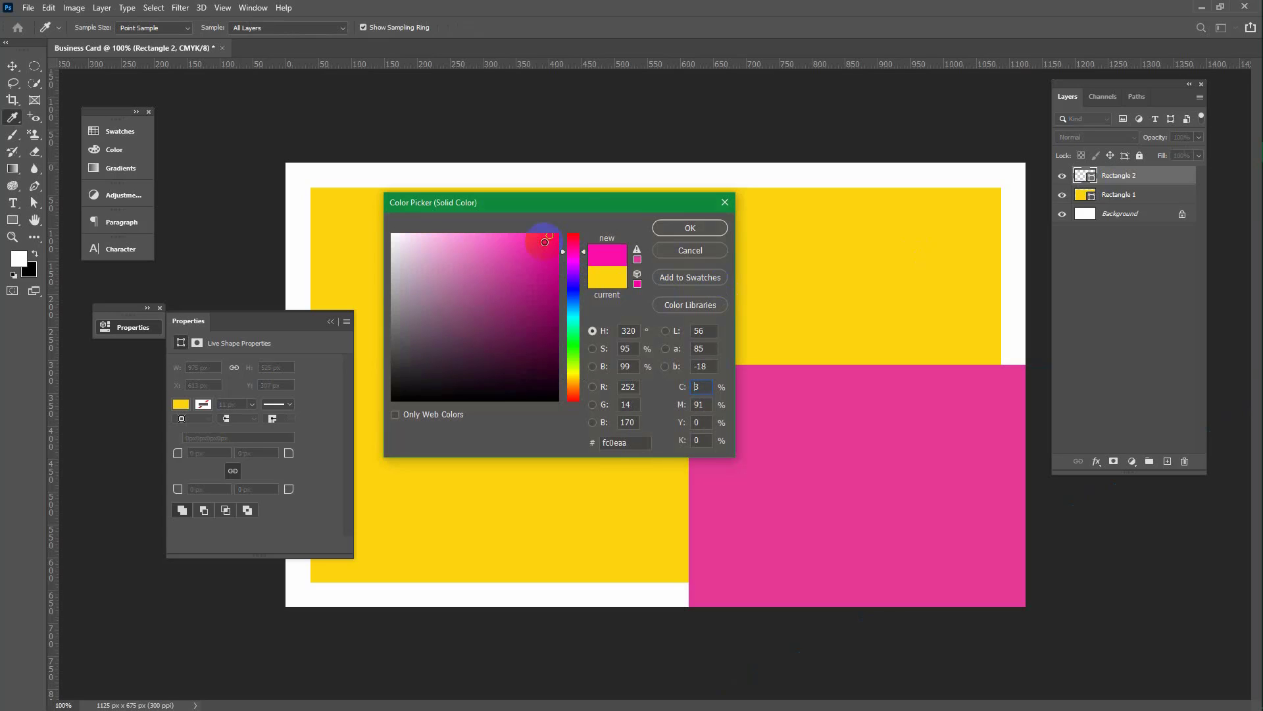
left_click(684, 227)
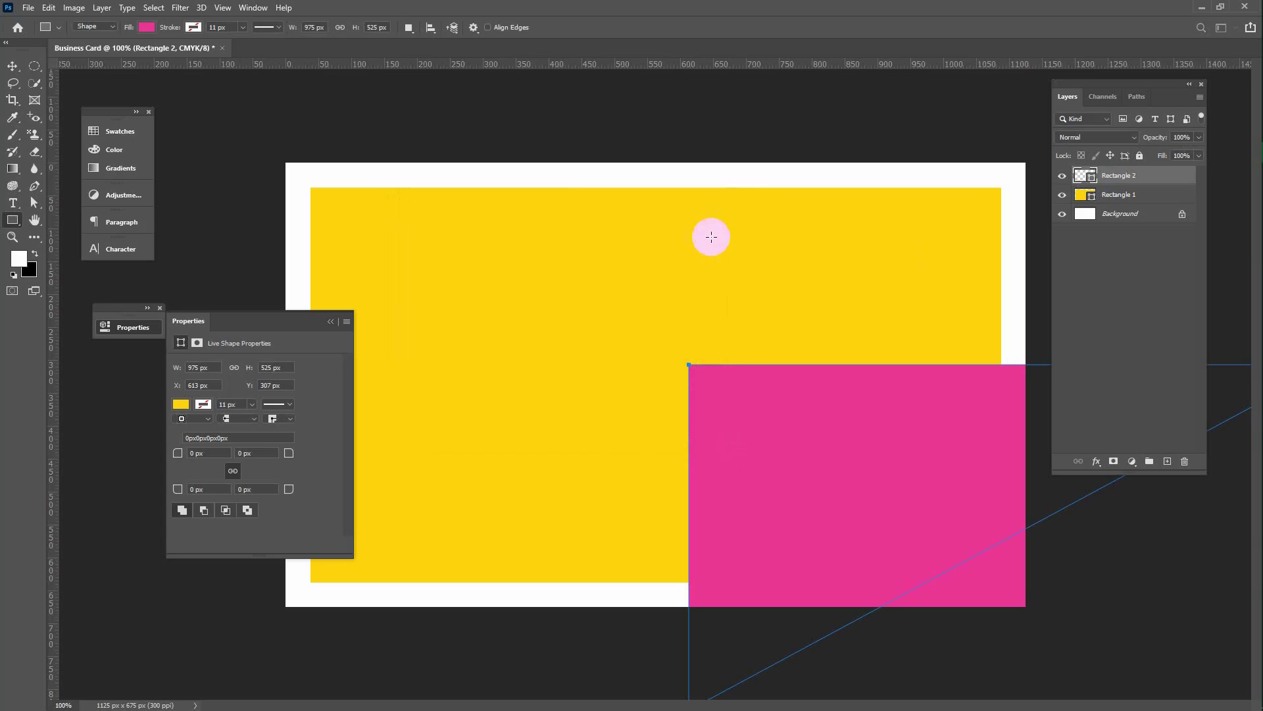
Center the pink rectangle vertically and horizontally on the Background layer and collapse the Properties panel.
left_click(1122, 215, "ctrl")
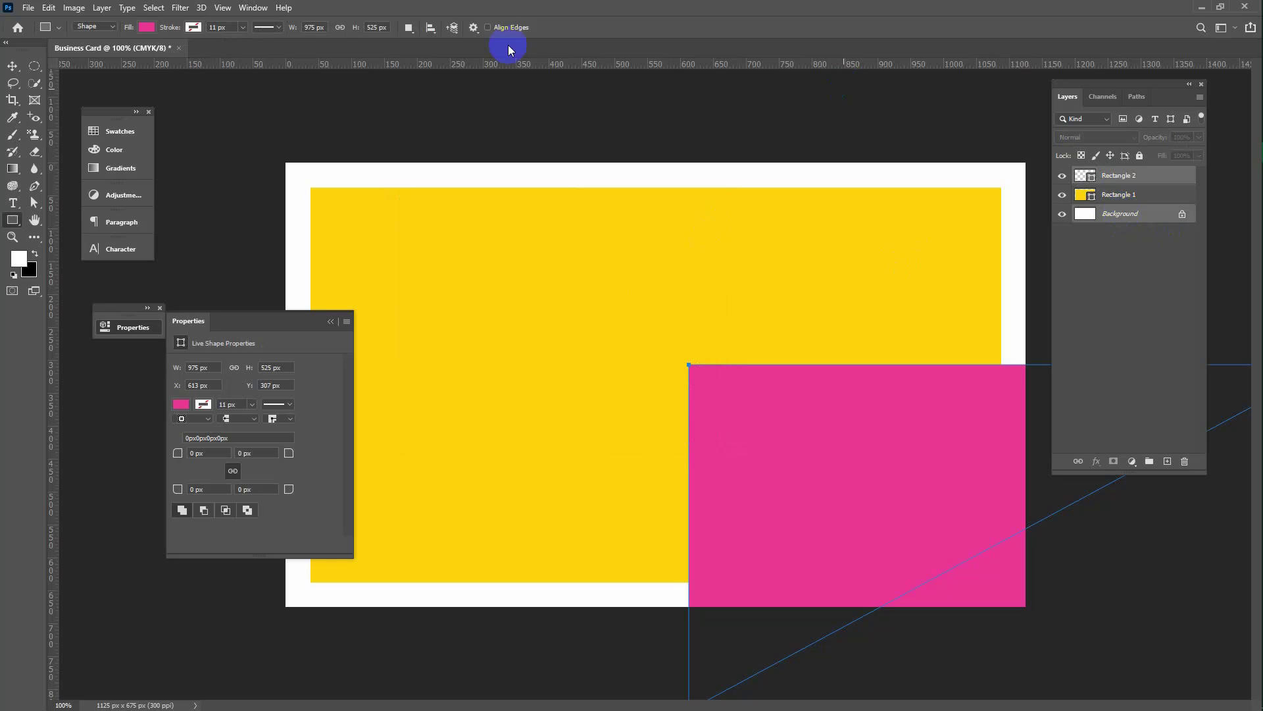
left_click(11, 66)
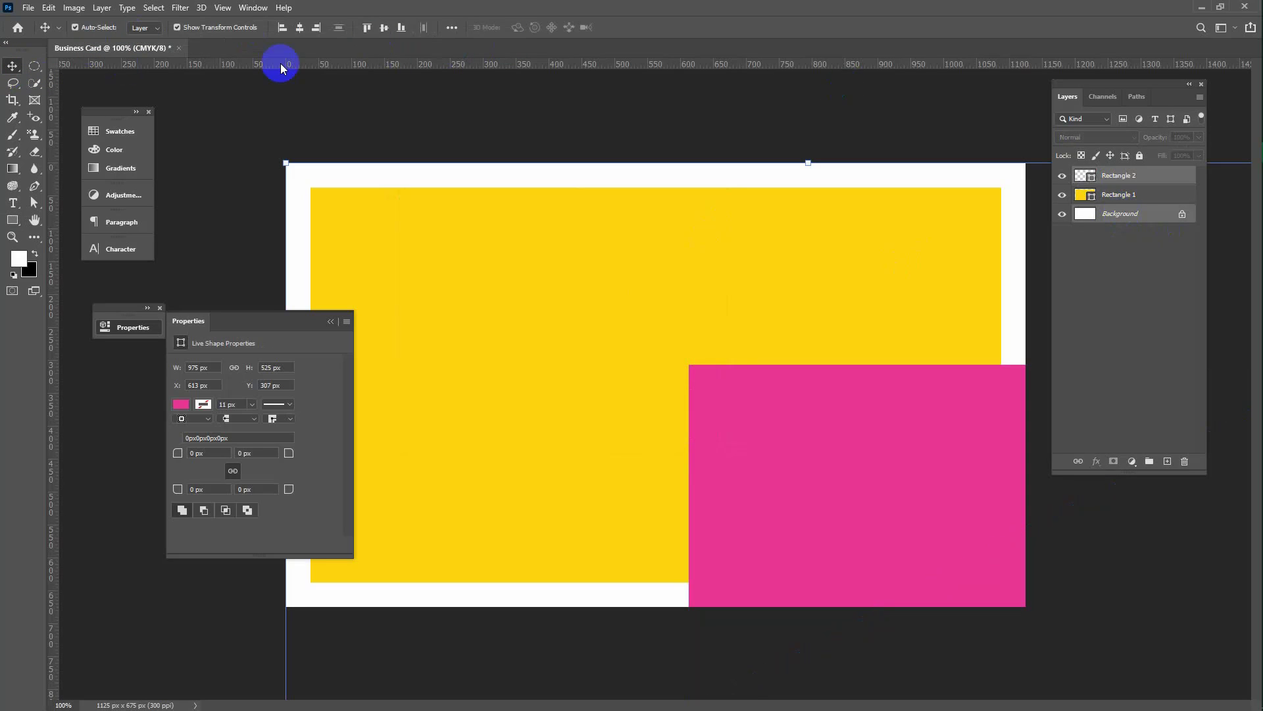
left_click(384, 27)
left_click(300, 27)
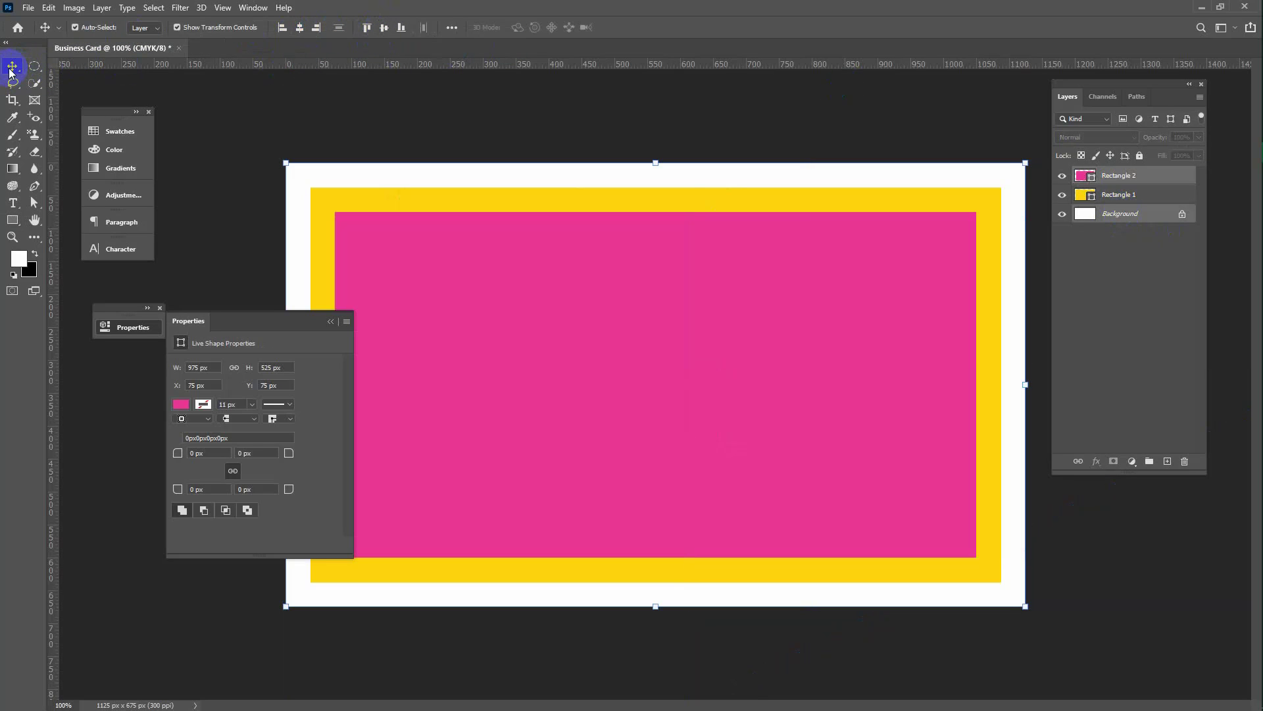
left_click(330, 324)
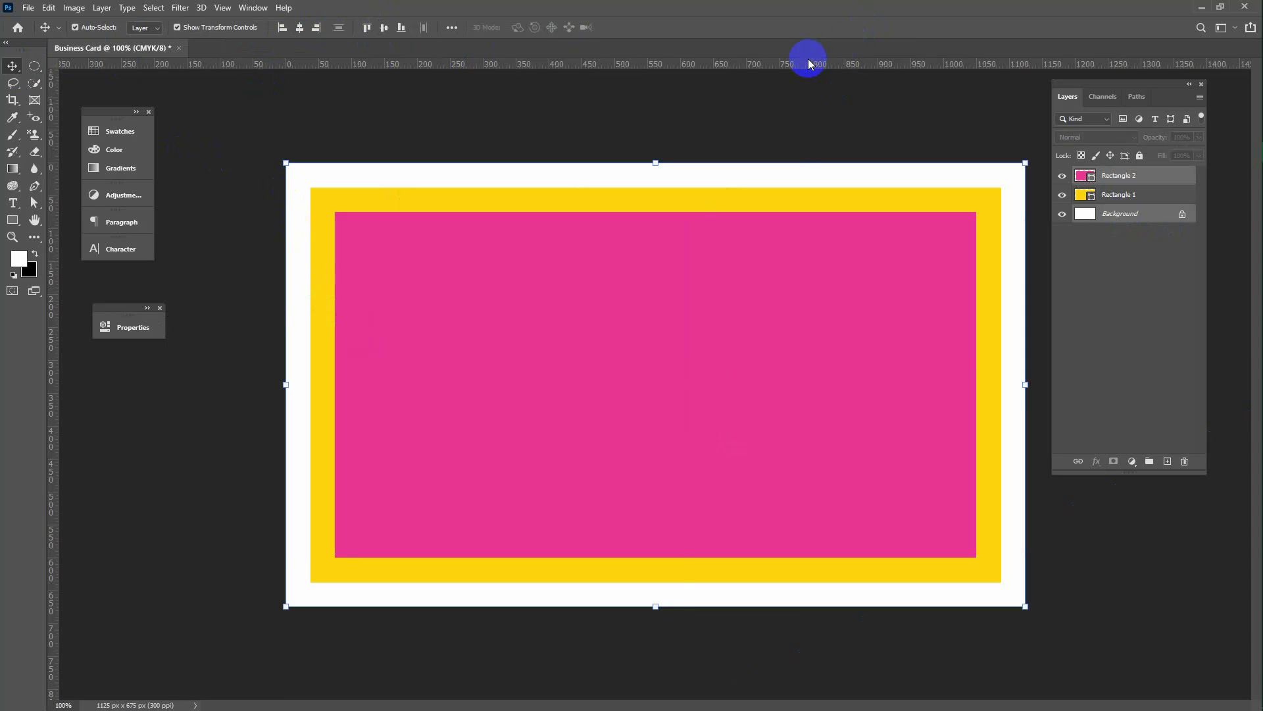
Place horizontal guides along the upper and lower edges of the yellow rectangle.
left_click_drag(808, 63, 792, 188)
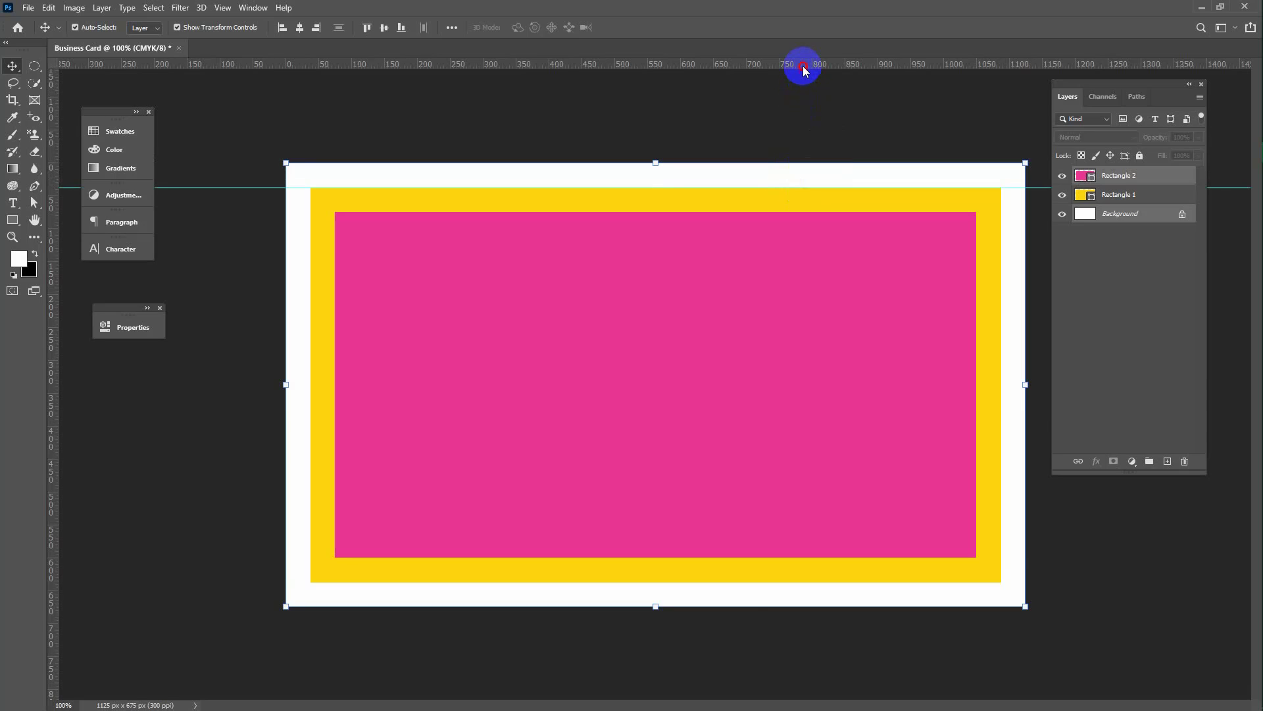
left_click_drag(804, 62, 748, 582)
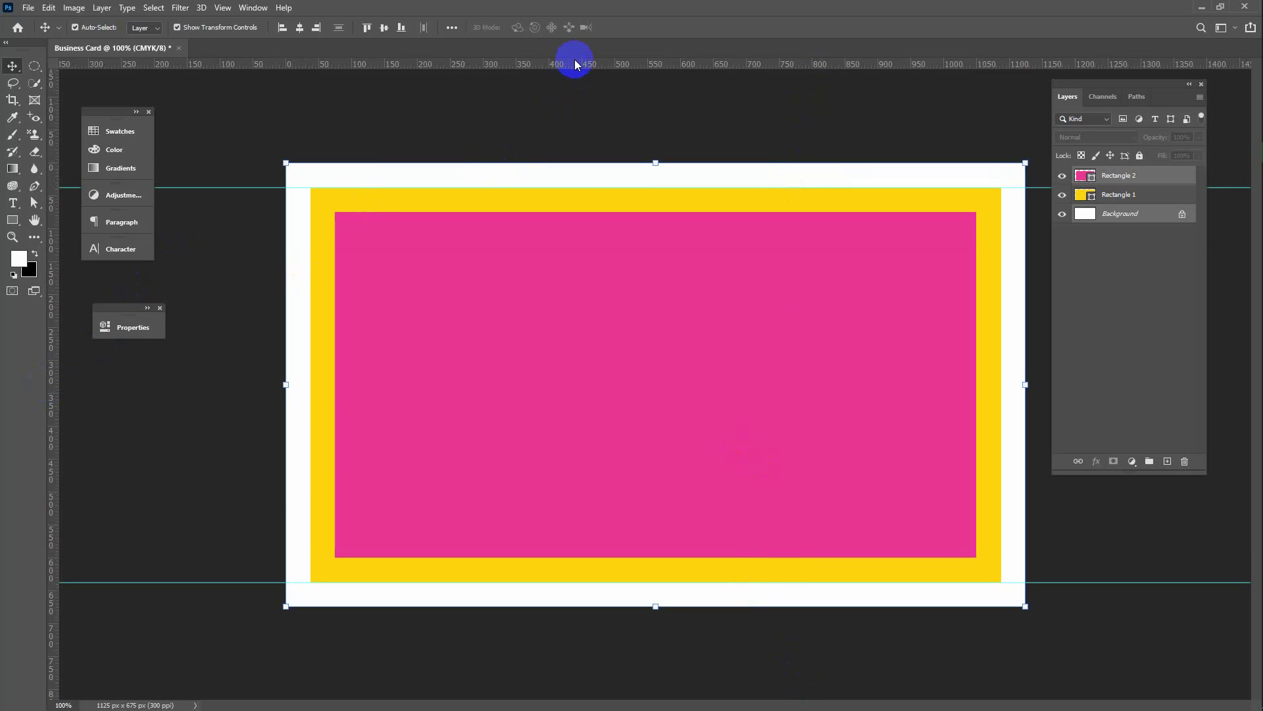
Place horizontal guides along the pink rectangle's upper and lower edges, and vertical guides along the side edges of both rectangles.
left_click_drag(574, 64, 570, 558)
left_click_drag(573, 53, 588, 225)
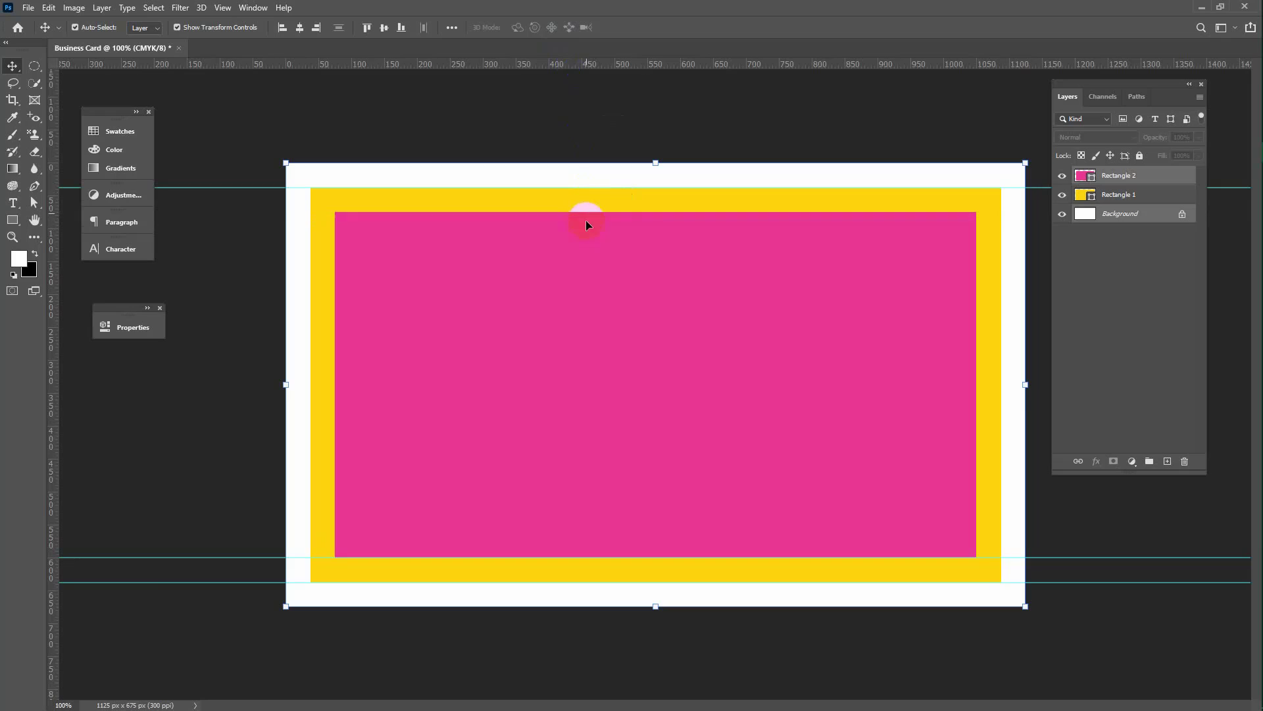
left_click_drag(57, 409, 312, 414)
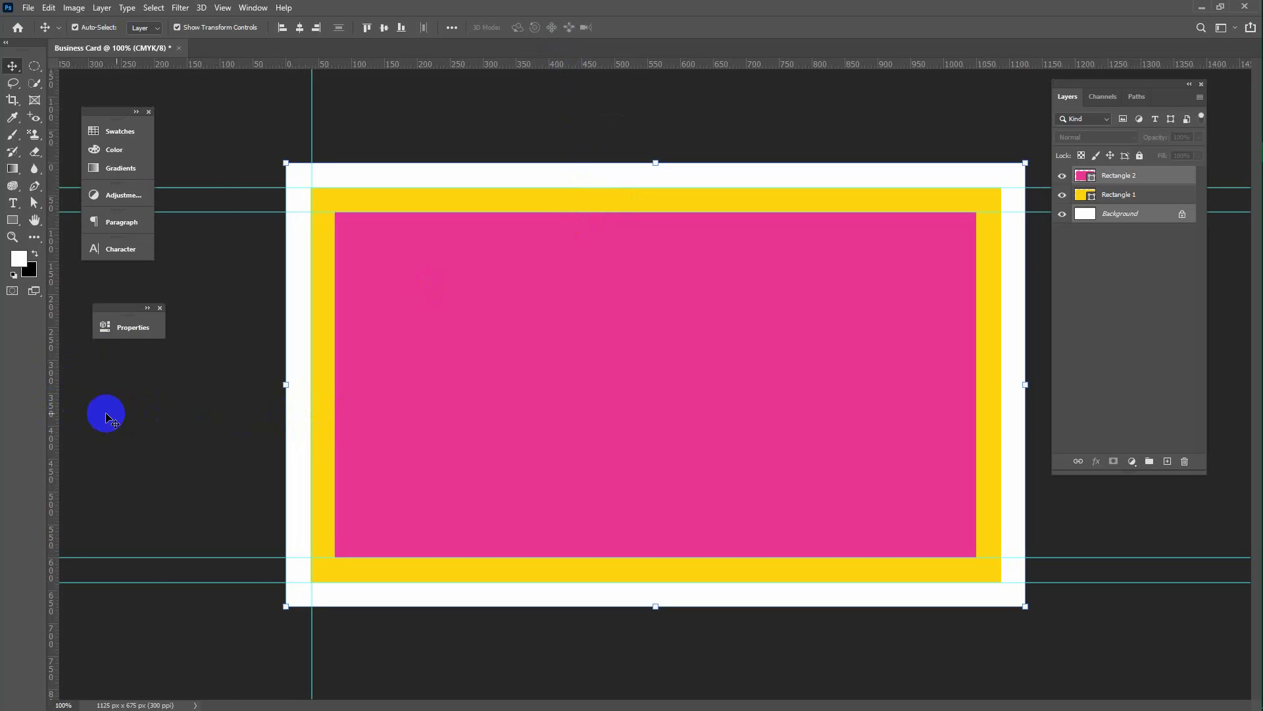
left_click_drag(46, 412, 329, 404)
left_click_drag(56, 387, 1005, 342)
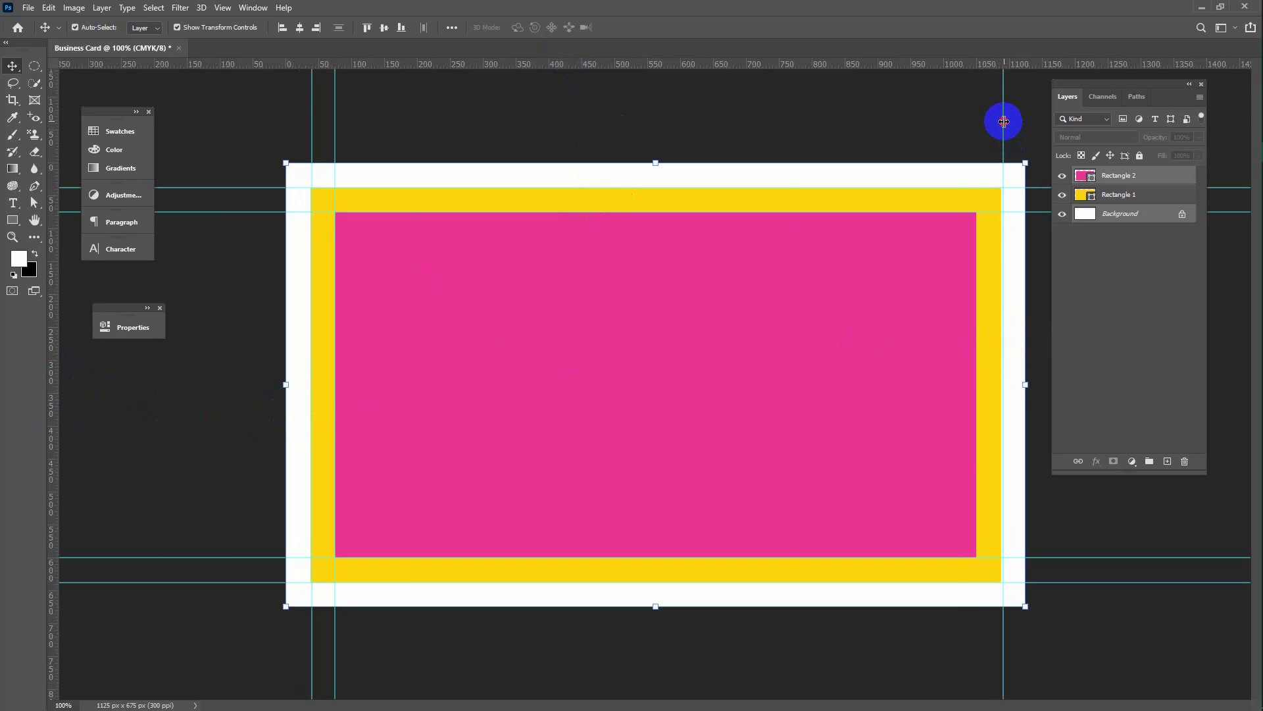
left_click_drag(1004, 121, 1002, 120)
left_click_drag(56, 371, 977, 342)
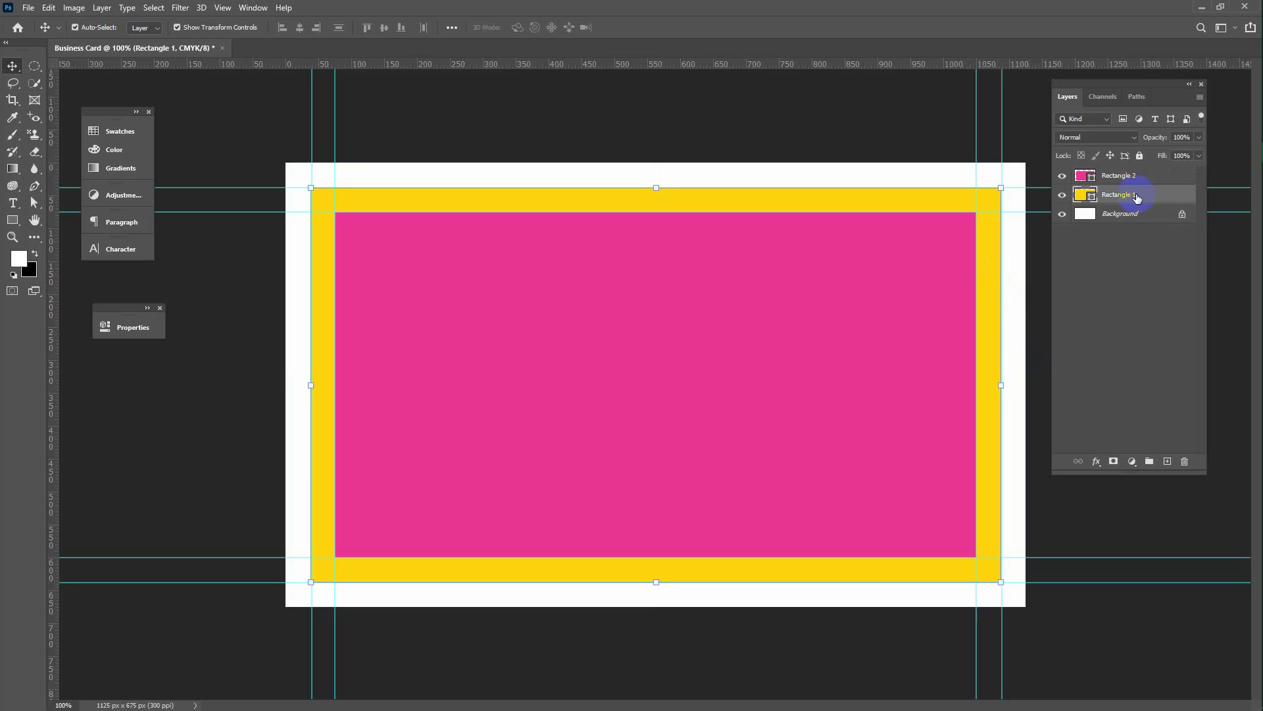
Delete the yellow and pink rectangles, leaving only the Background layer with the guides.
key("Delete")
left_click(1127, 175)
key("Delete")
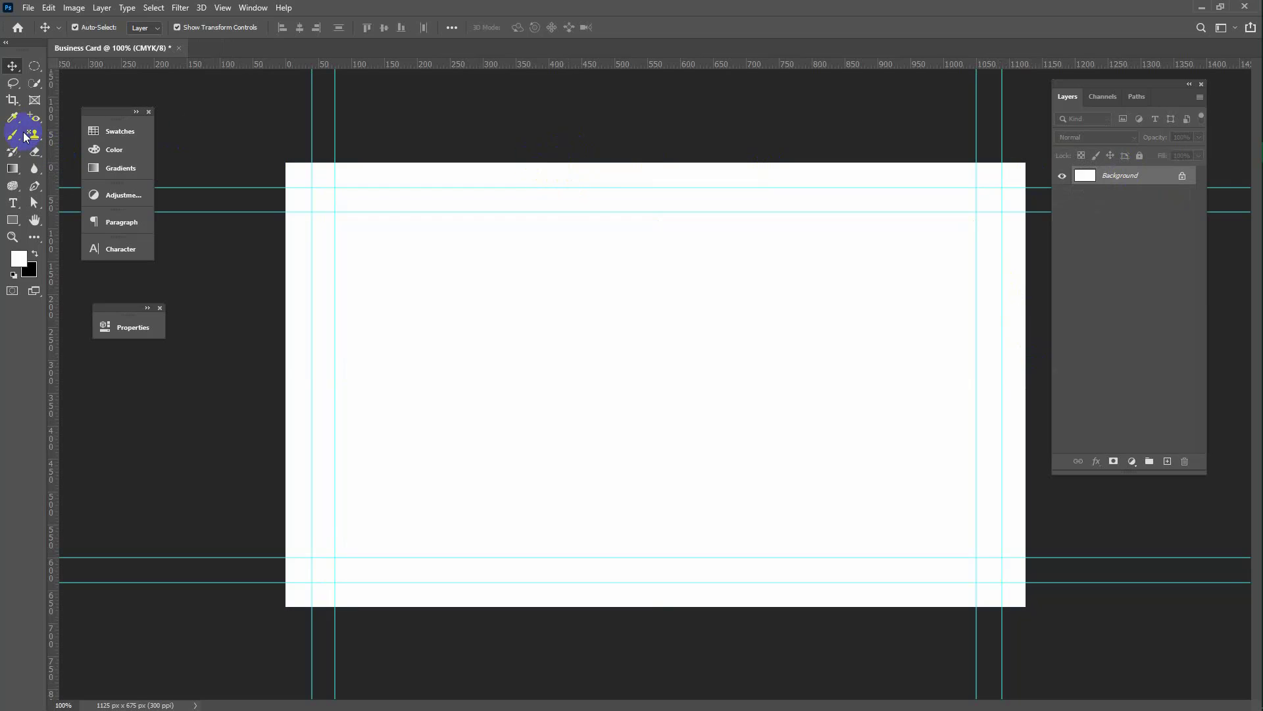
Draw a yellow rectangle about 138 by 39 px in the upper bleed margin and move it between the two upper guides.
left_click(12, 220)
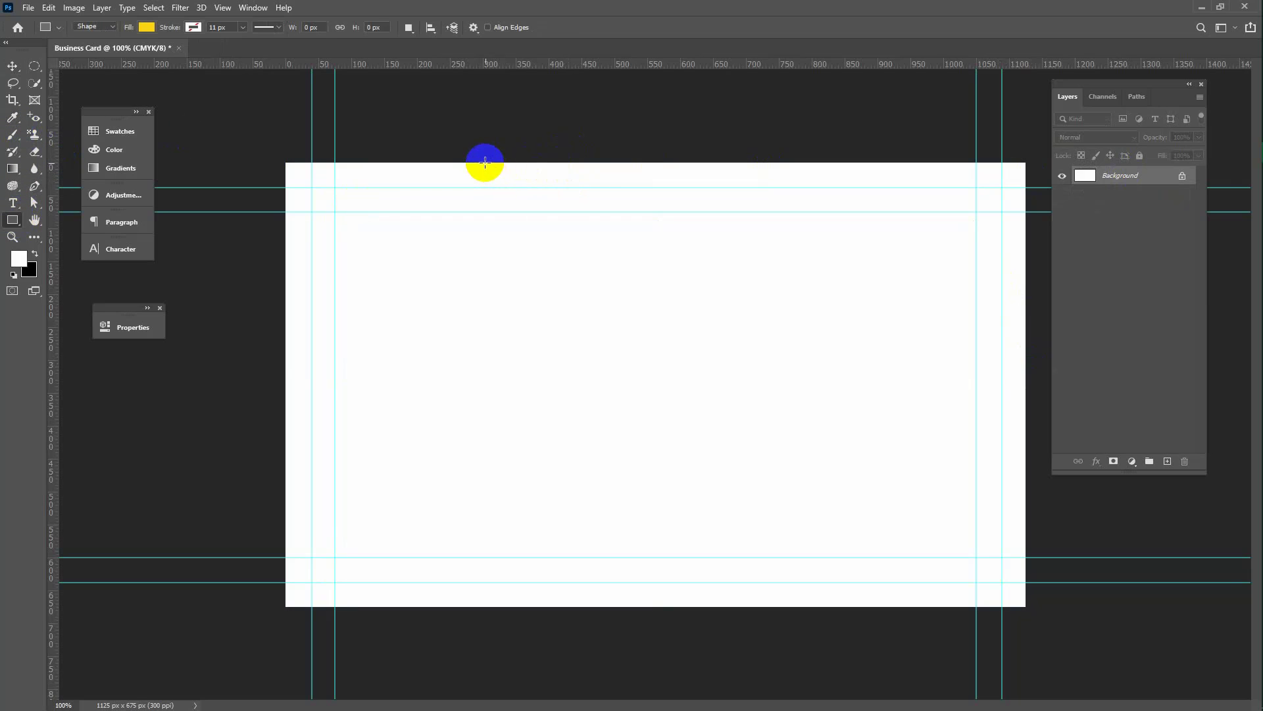
left_click_drag(485, 162, 575, 188)
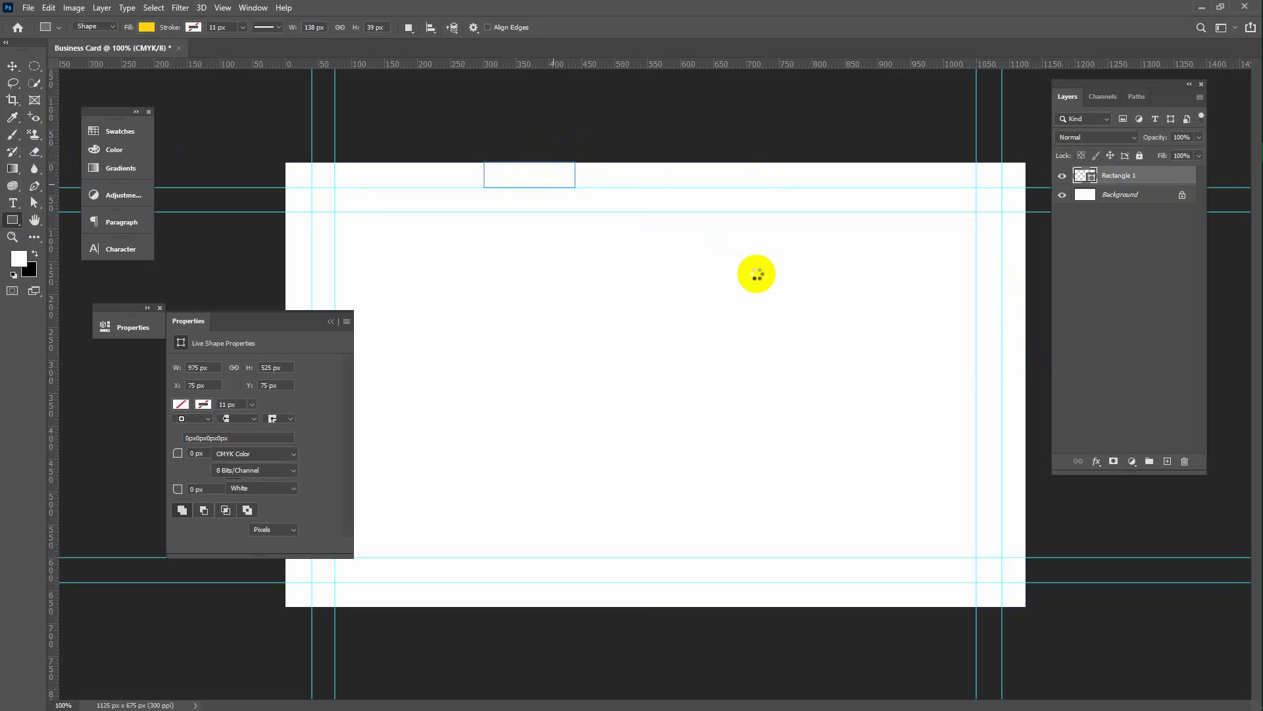
left_click(14, 65)
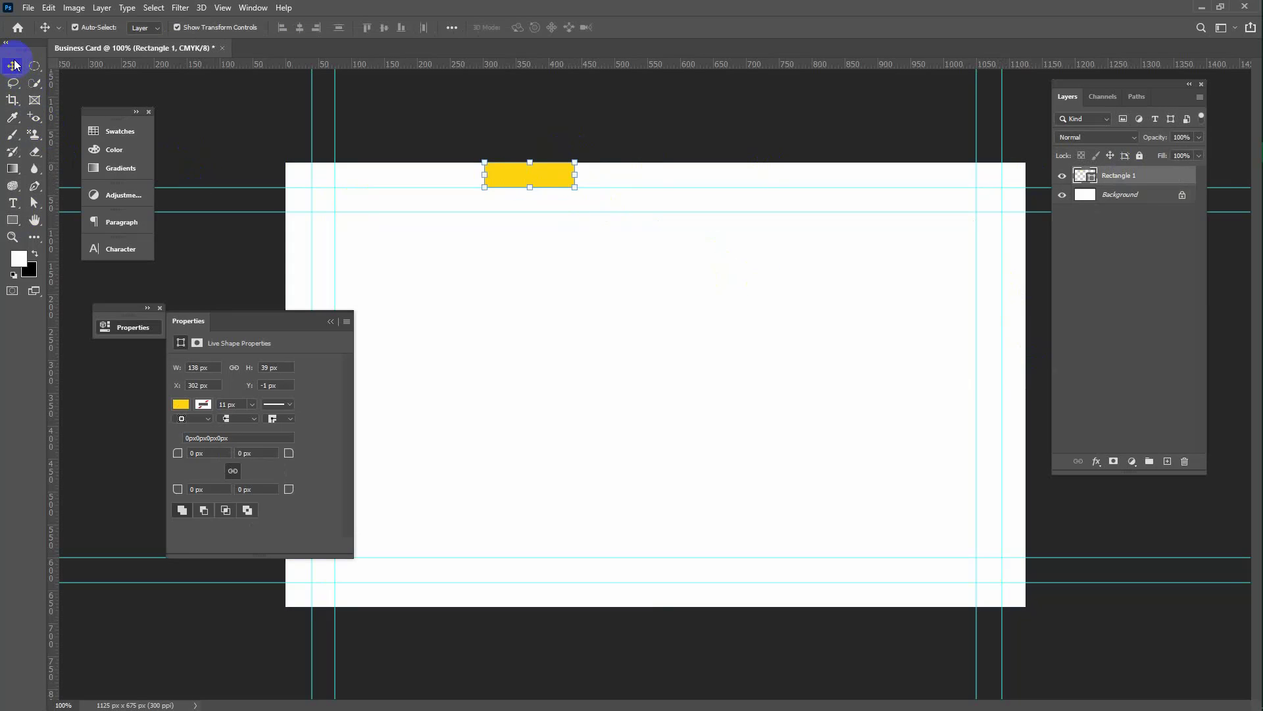
left_click_drag(547, 175, 549, 198)
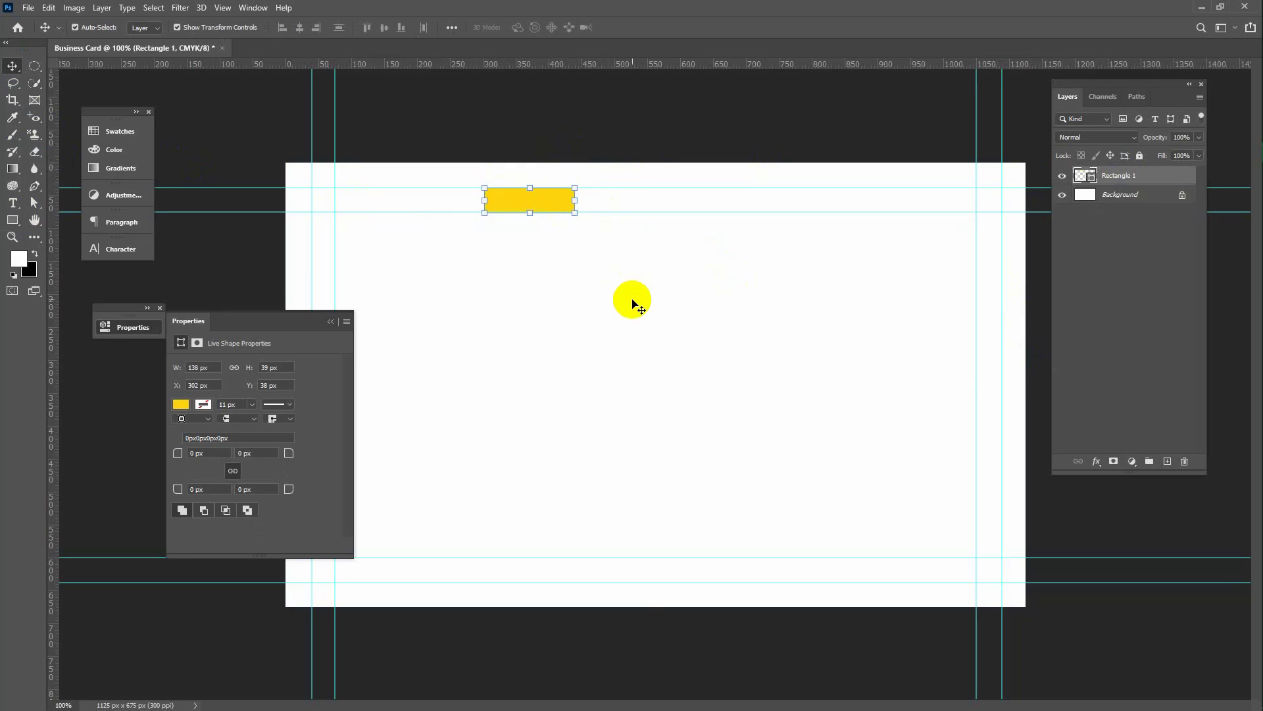
Dock the Properties panel with the Character panel and move the yellow rectangle just below the inner upper guide.
left_click_drag(259, 318, 148, 248)
left_click_drag(559, 200, 559, 200)
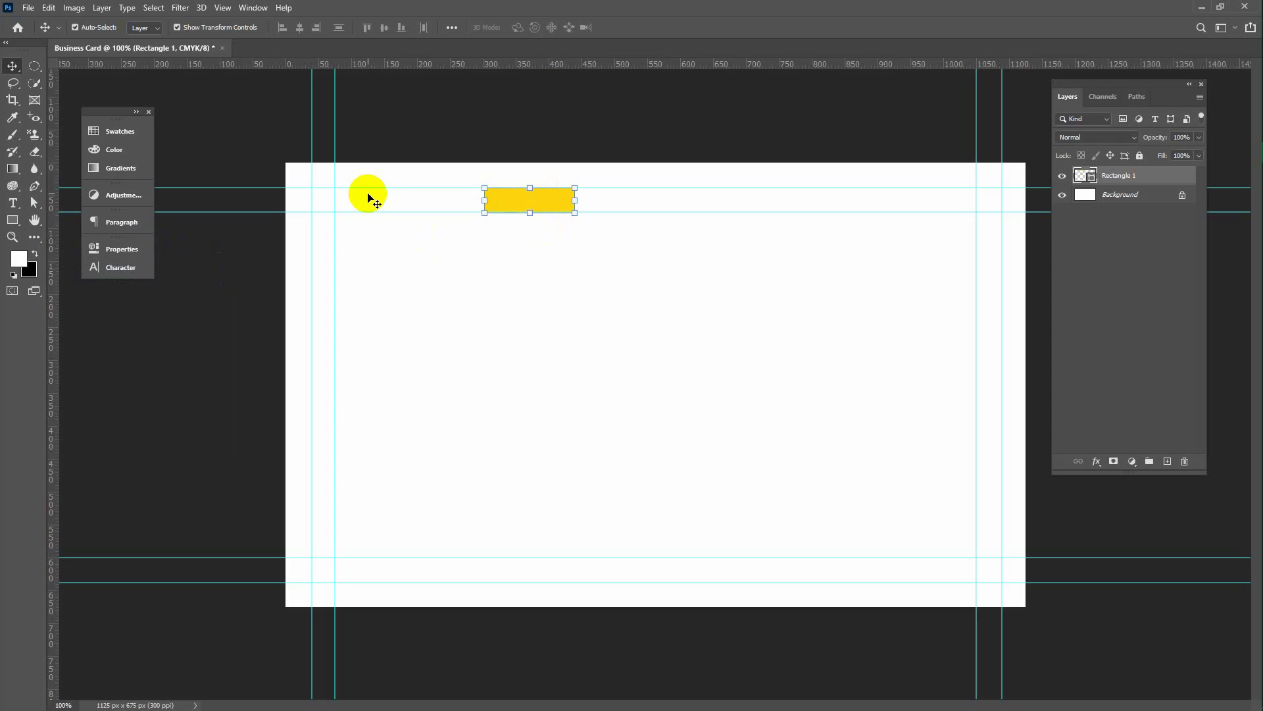
mouse_move(563, 200)
left_mouse_down()
mouse_move(560, 235)
mouse_move(558, 222)
left_mouse_up()
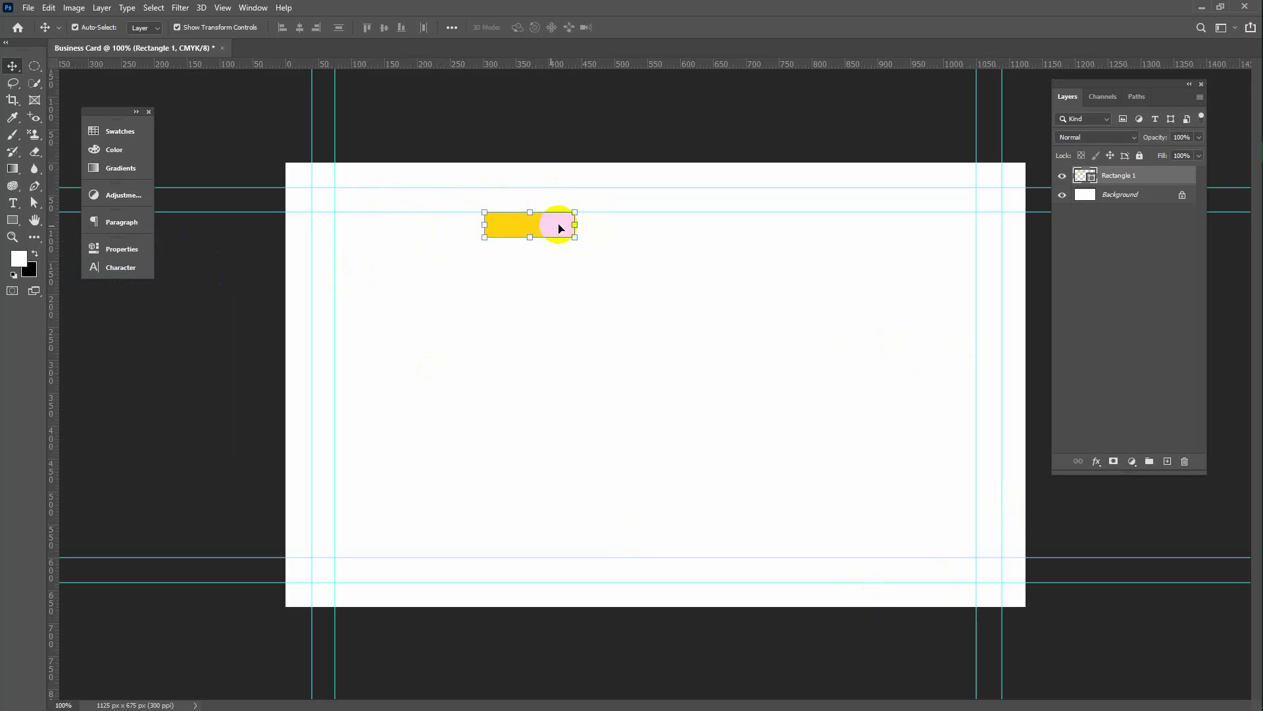
Stretch the yellow rectangle to fill the area inside the inner guides, apply the transform and delete the rectangle.
left_click_drag(556, 225, 936, 548)
key("ctrl+t")
left_click_drag(656, 393, 655, 552)
key("ctrl+z")
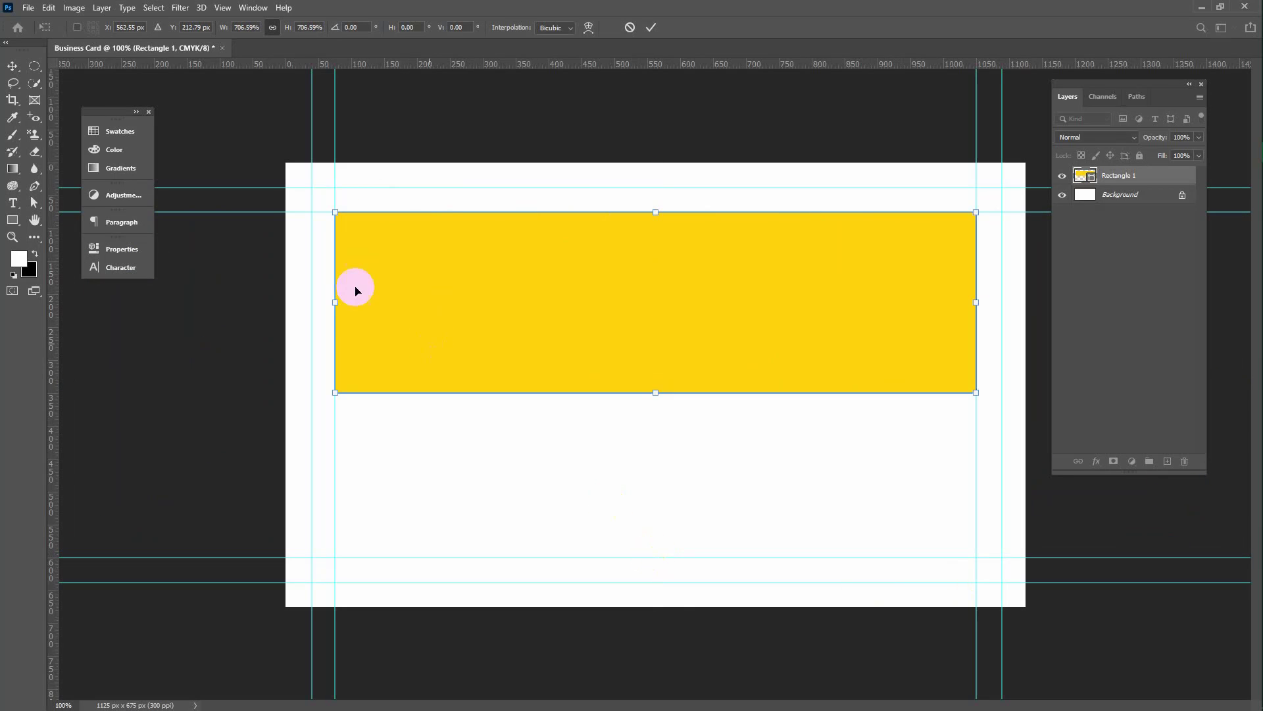
left_click_drag(655, 392, 658, 555)
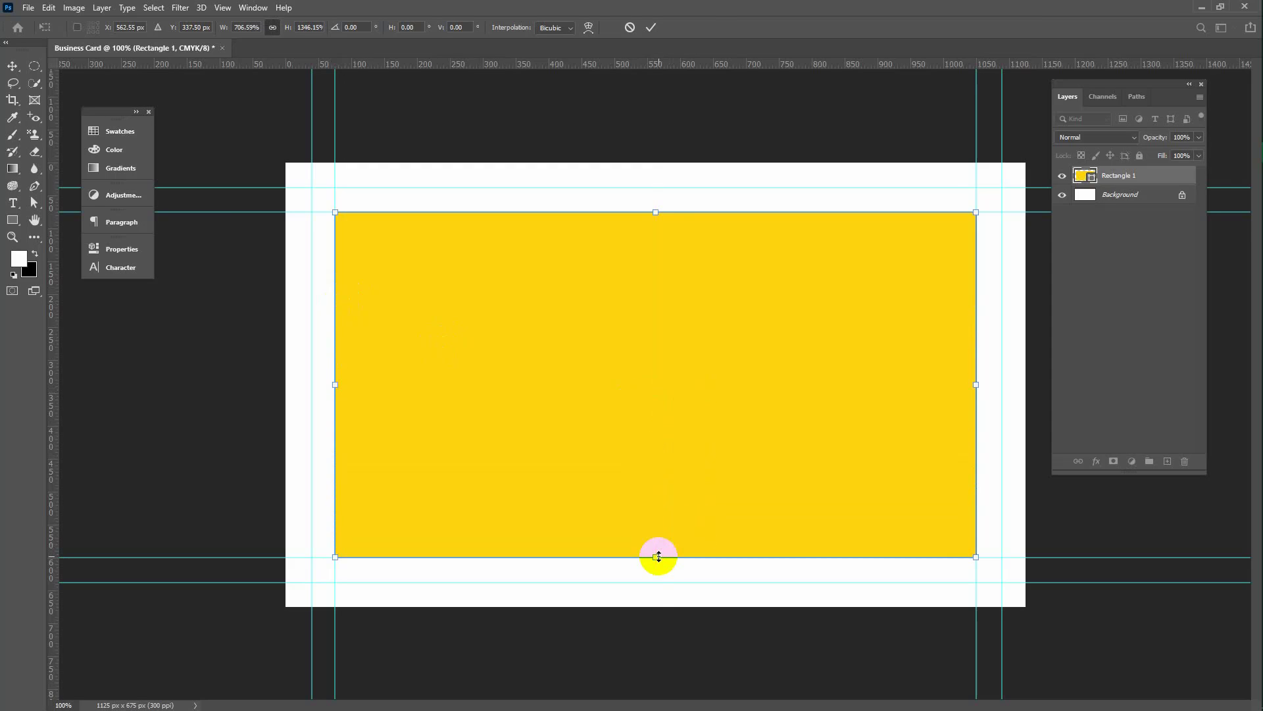
left_click(651, 28)
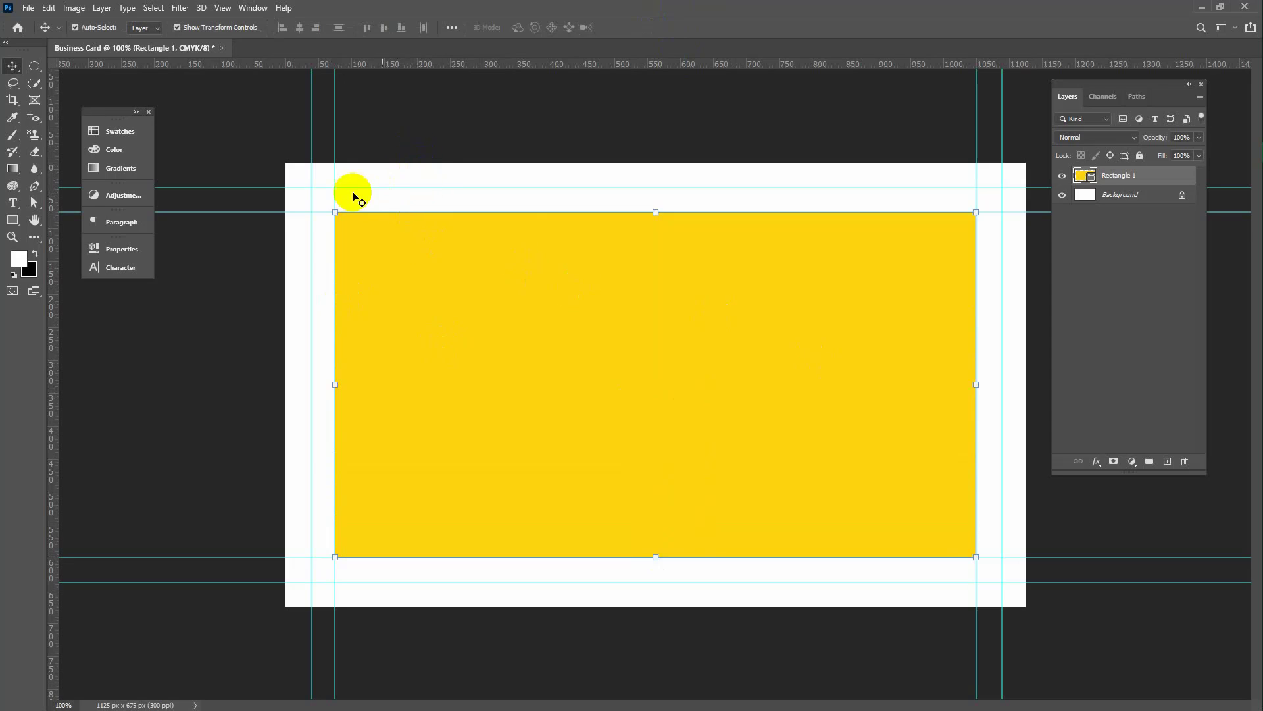
left_click(536, 190)
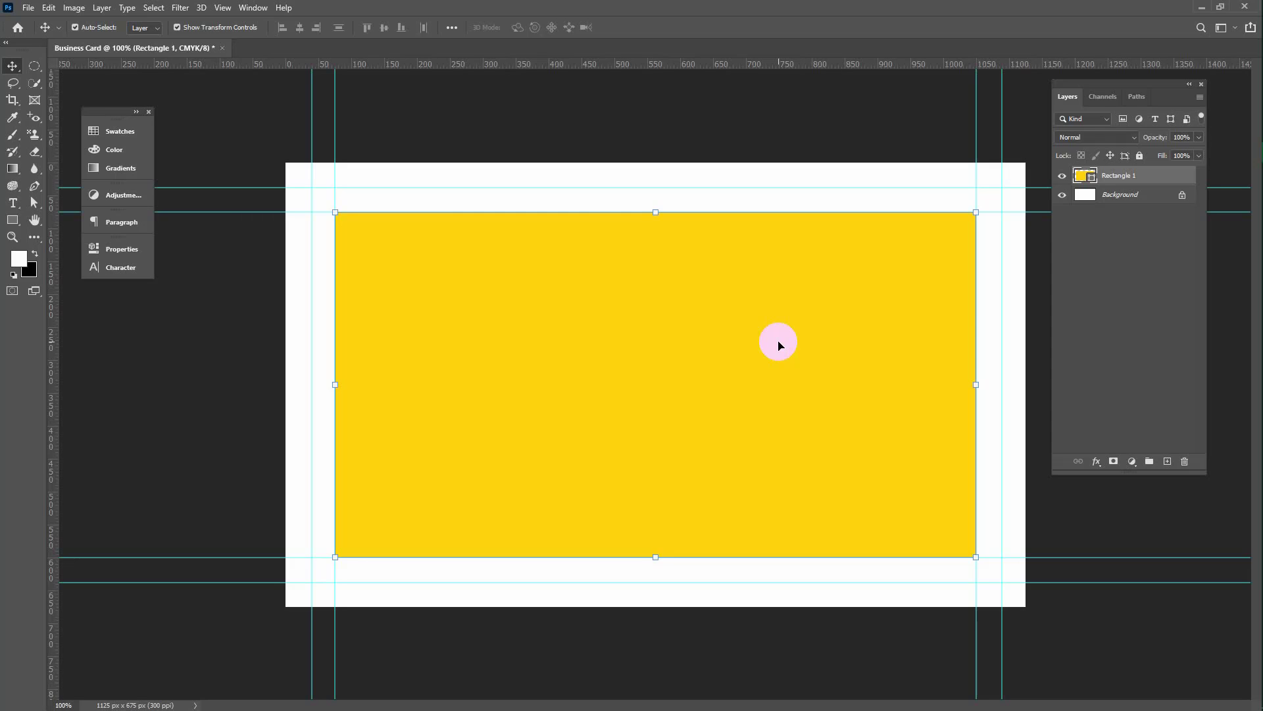
key("Delete")
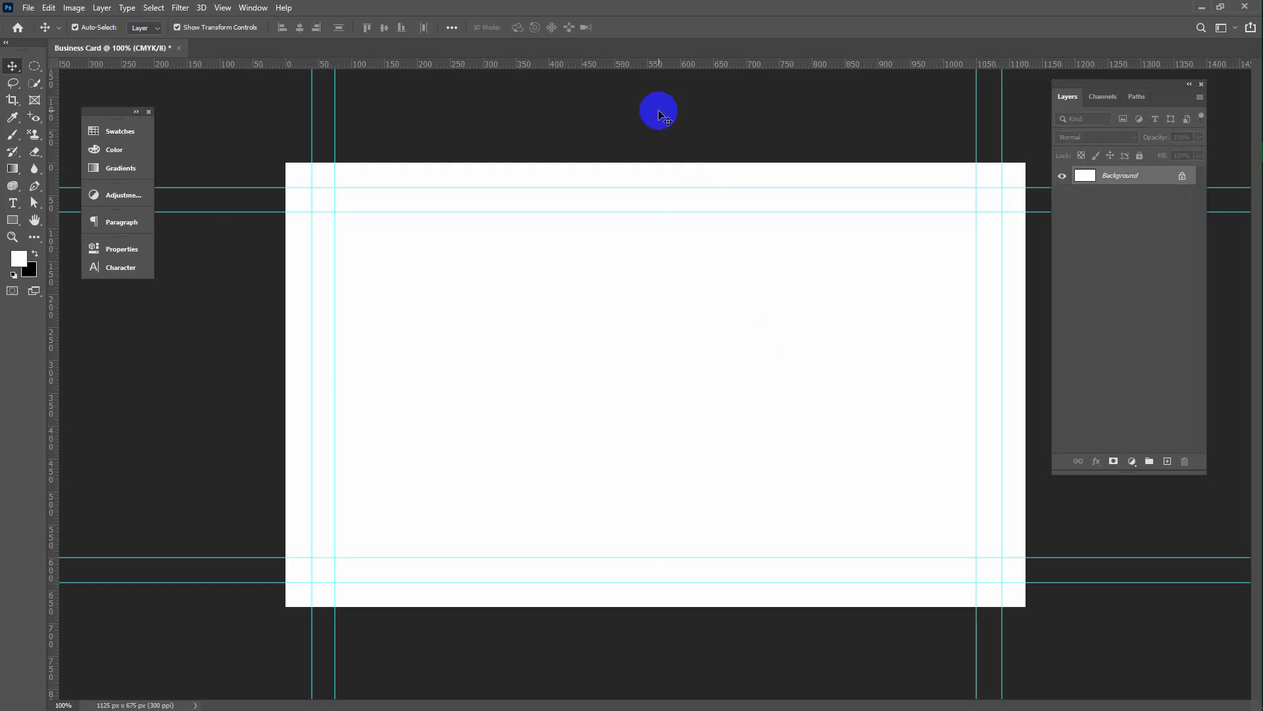
left_click(11, 221)
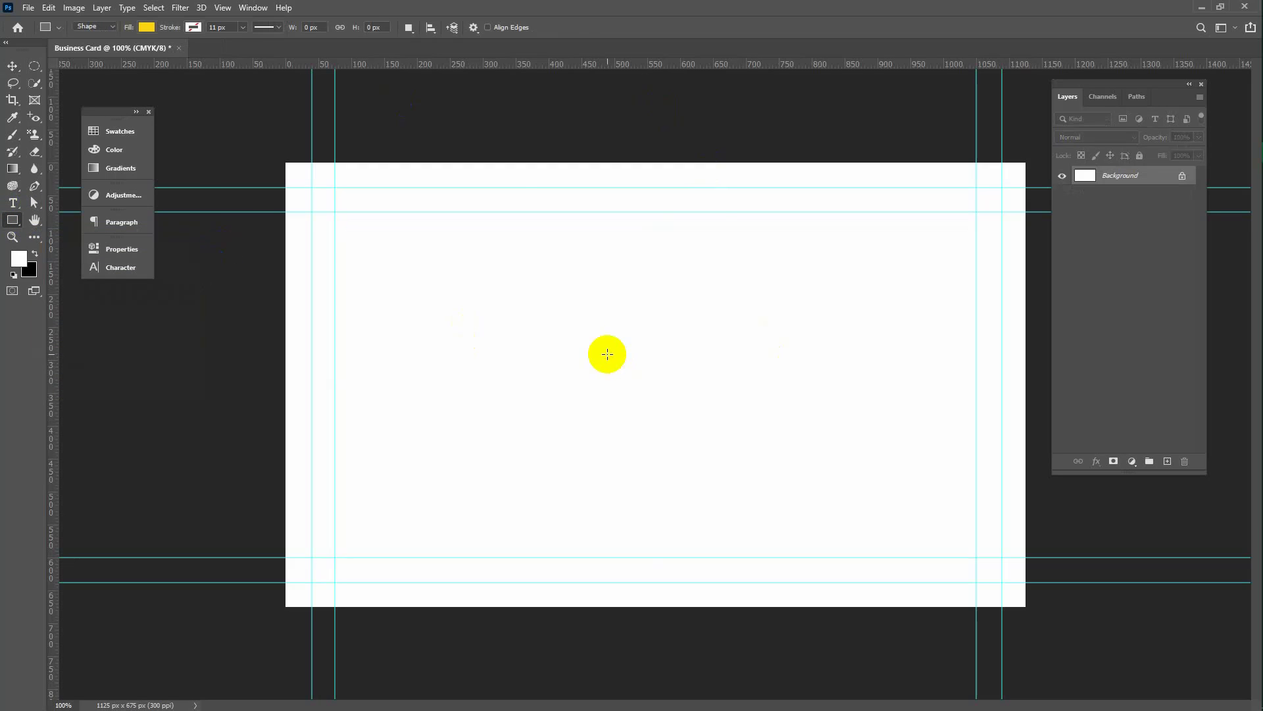
left_click(605, 354)
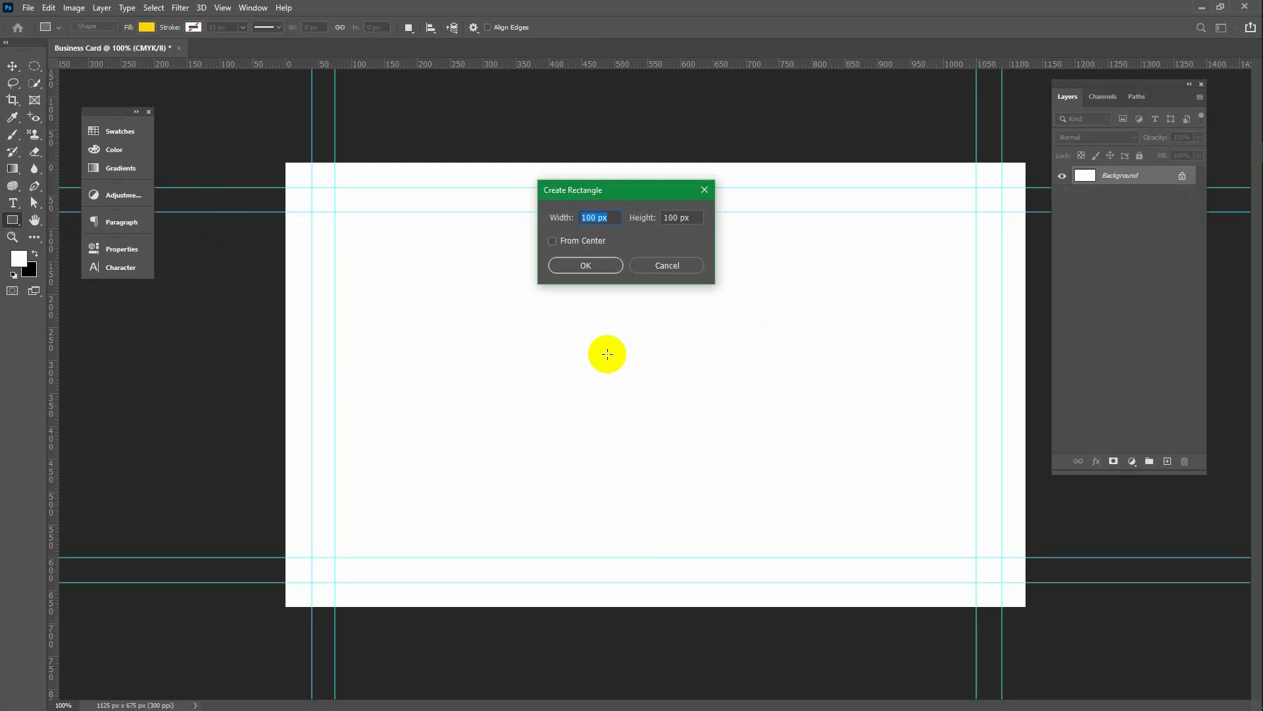
left_click(667, 266)
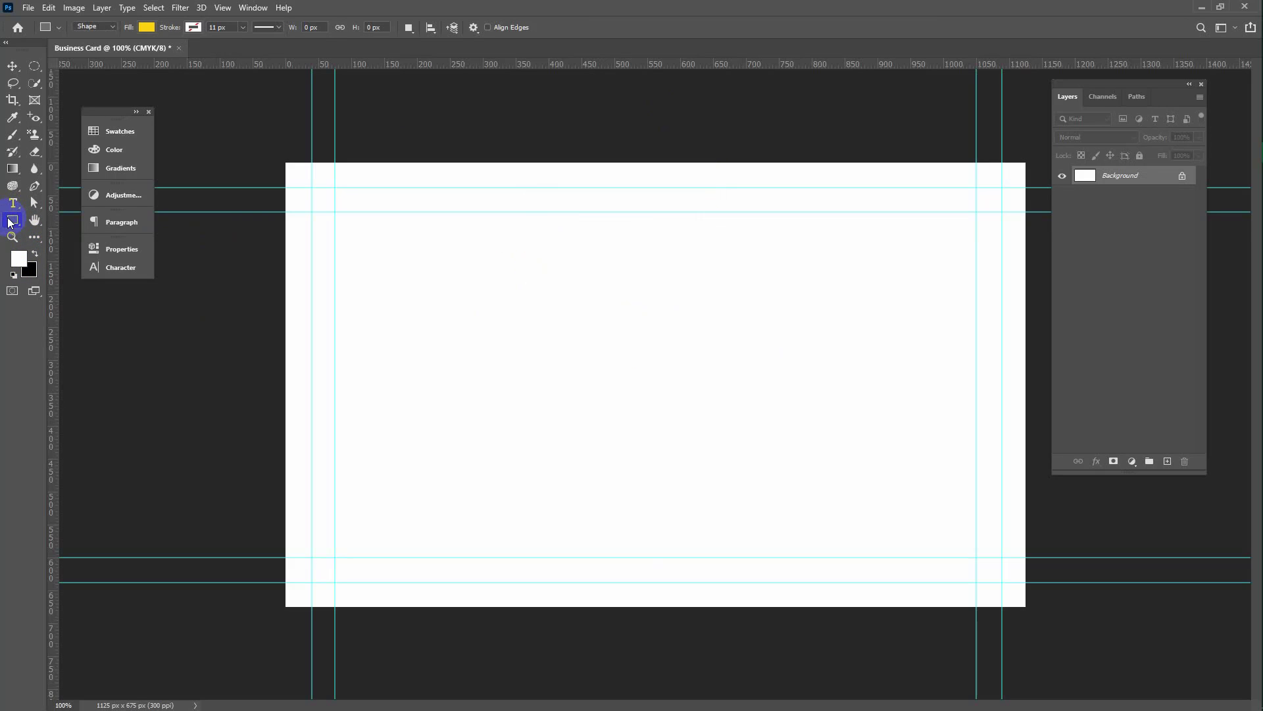
Create a yellow rectangle measuring 100 by 100 px on the card and delete it.
left_click(575, 335)
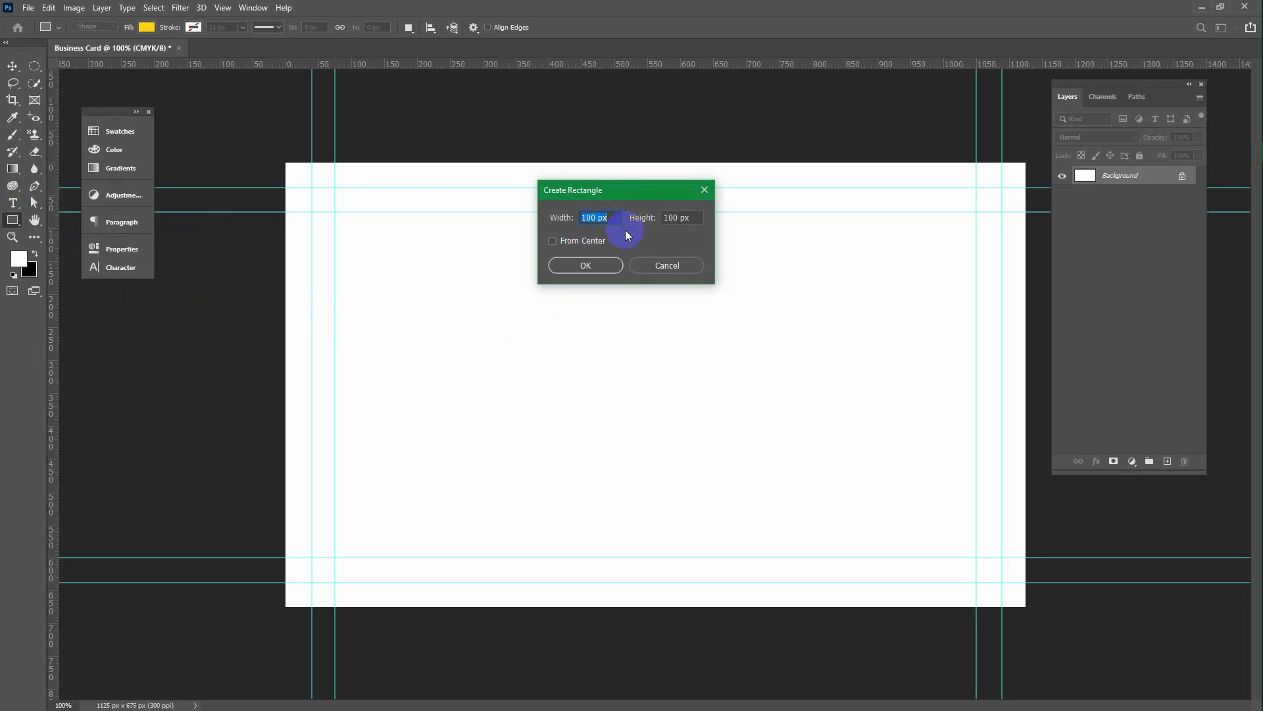
left_click(587, 266)
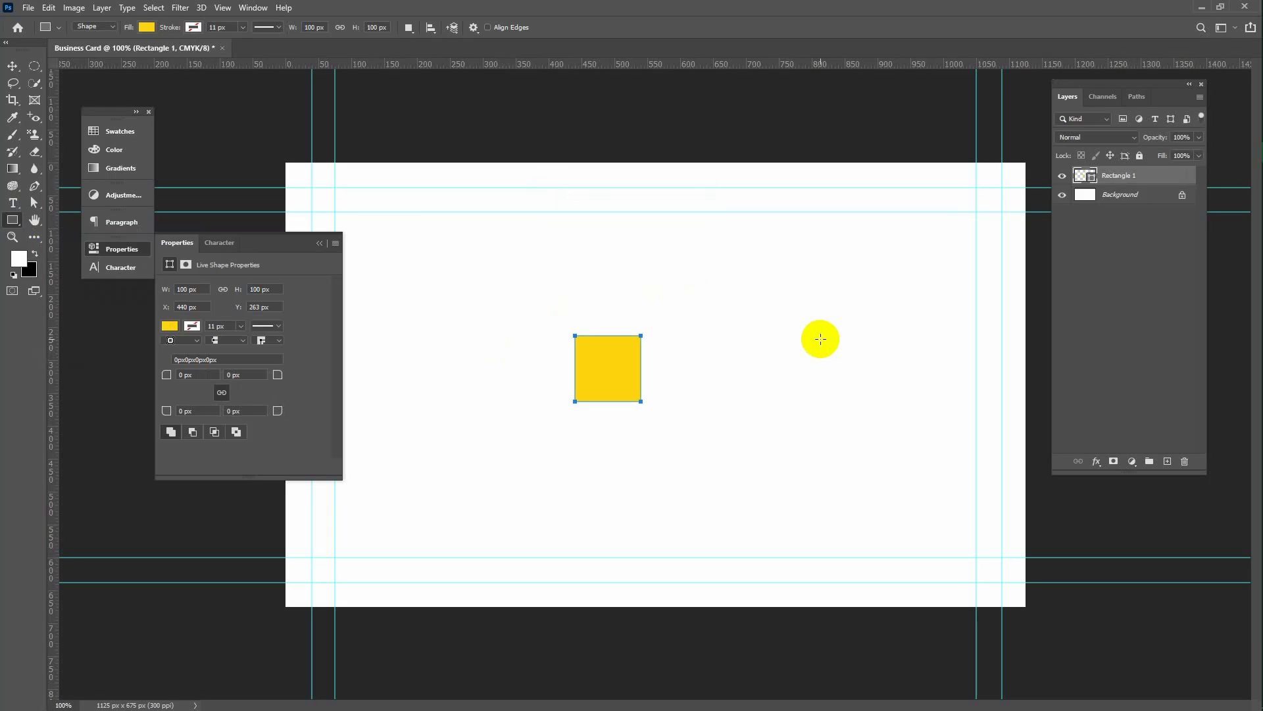
left_click(12, 66)
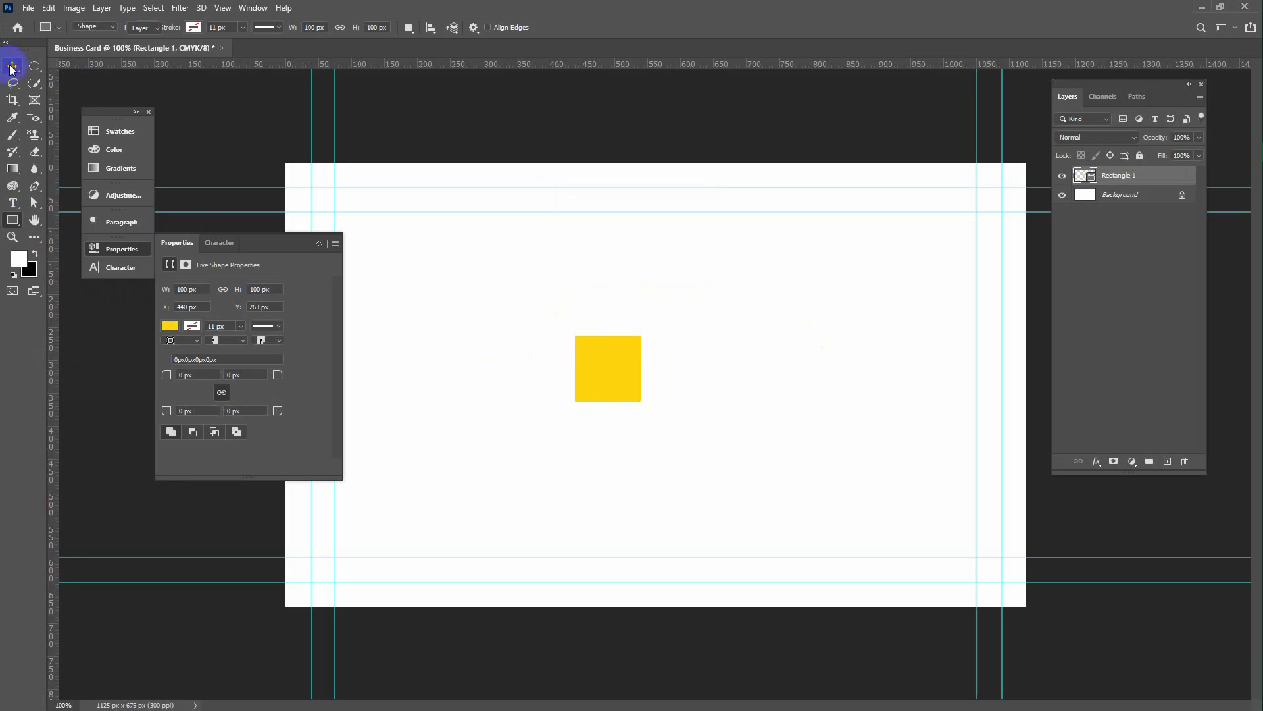
key("Delete")
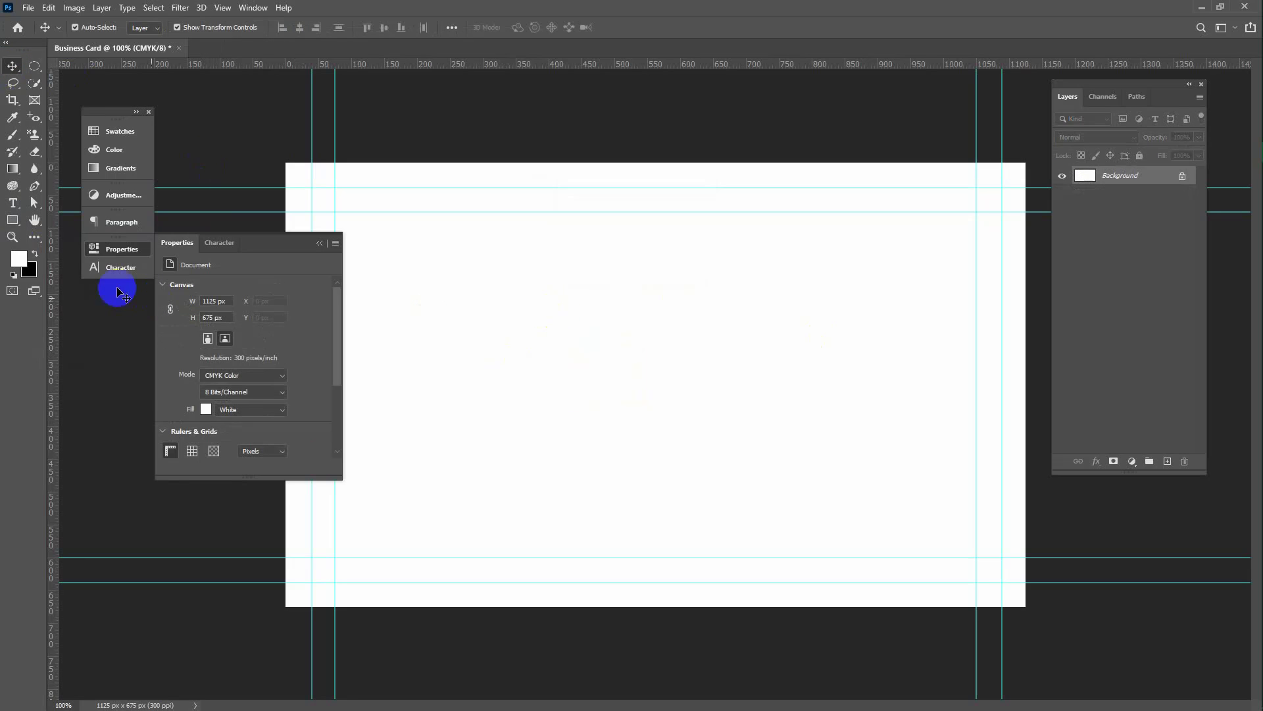
left_click(13, 219)
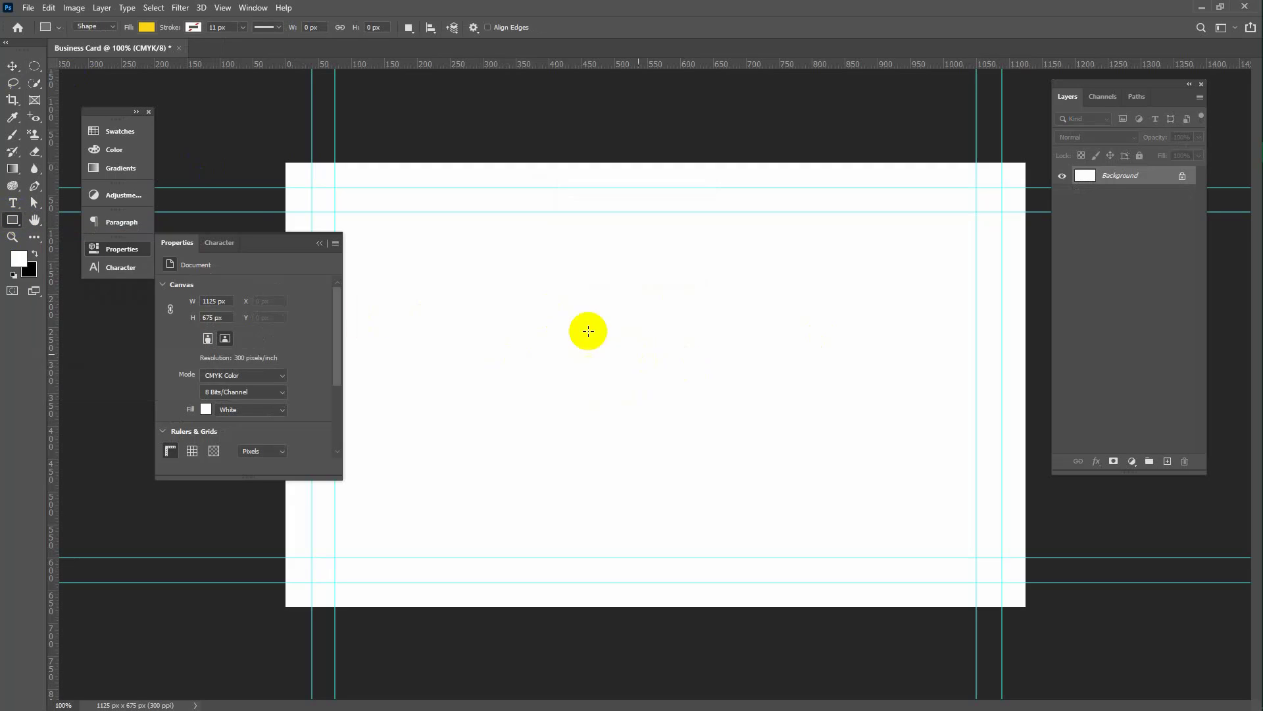
left_click(559, 312)
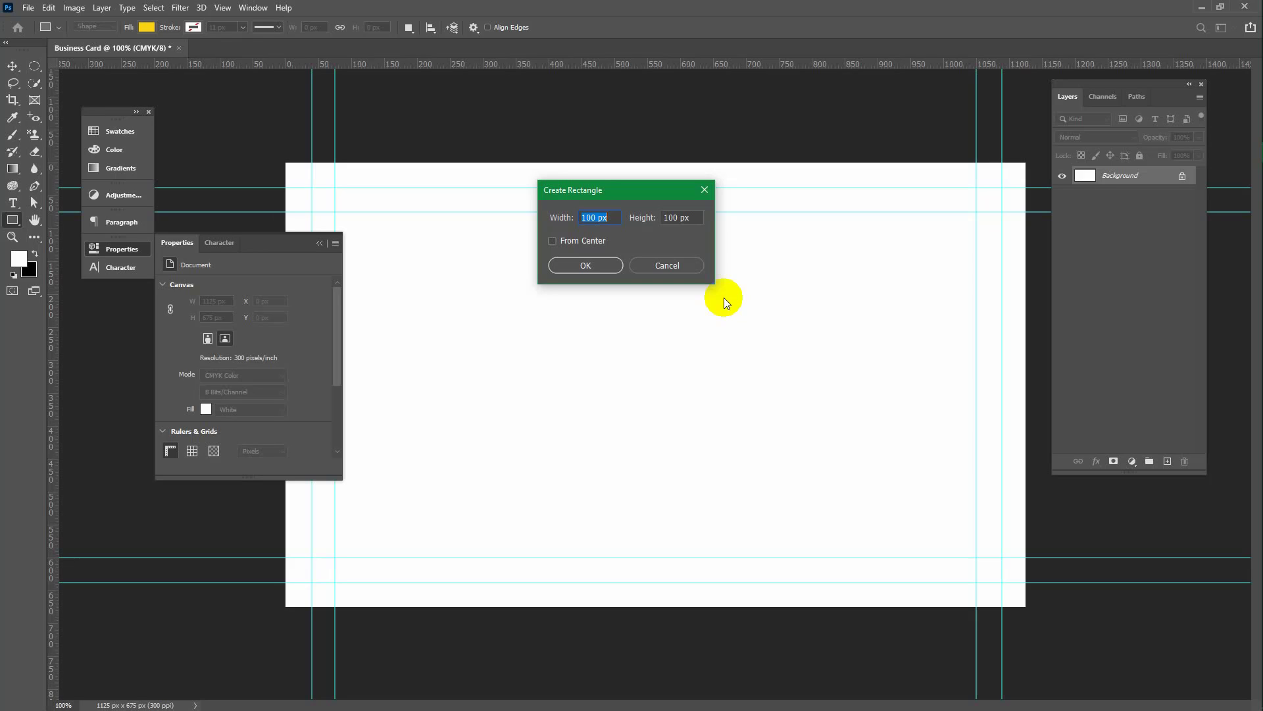
left_click(664, 266)
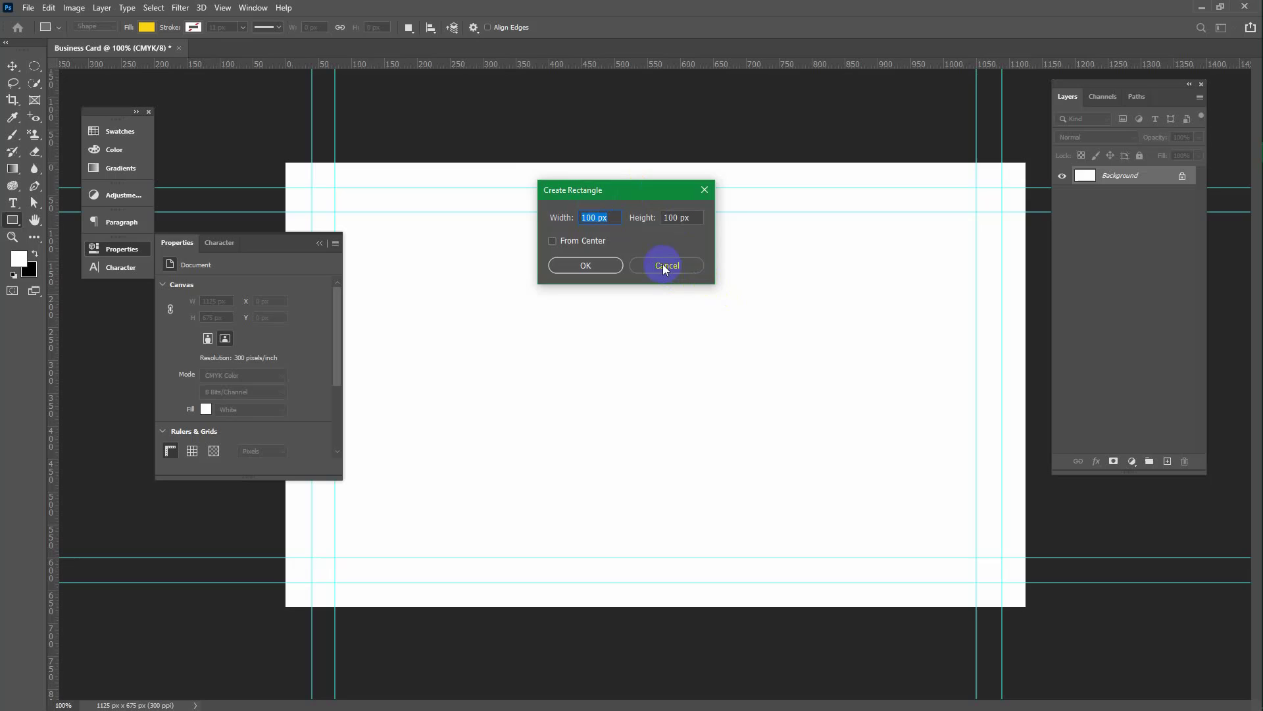
Switch to the Move tool, collapse the Properties and Character panel group and dock it below the Paragraph panel.
left_click(12, 66)
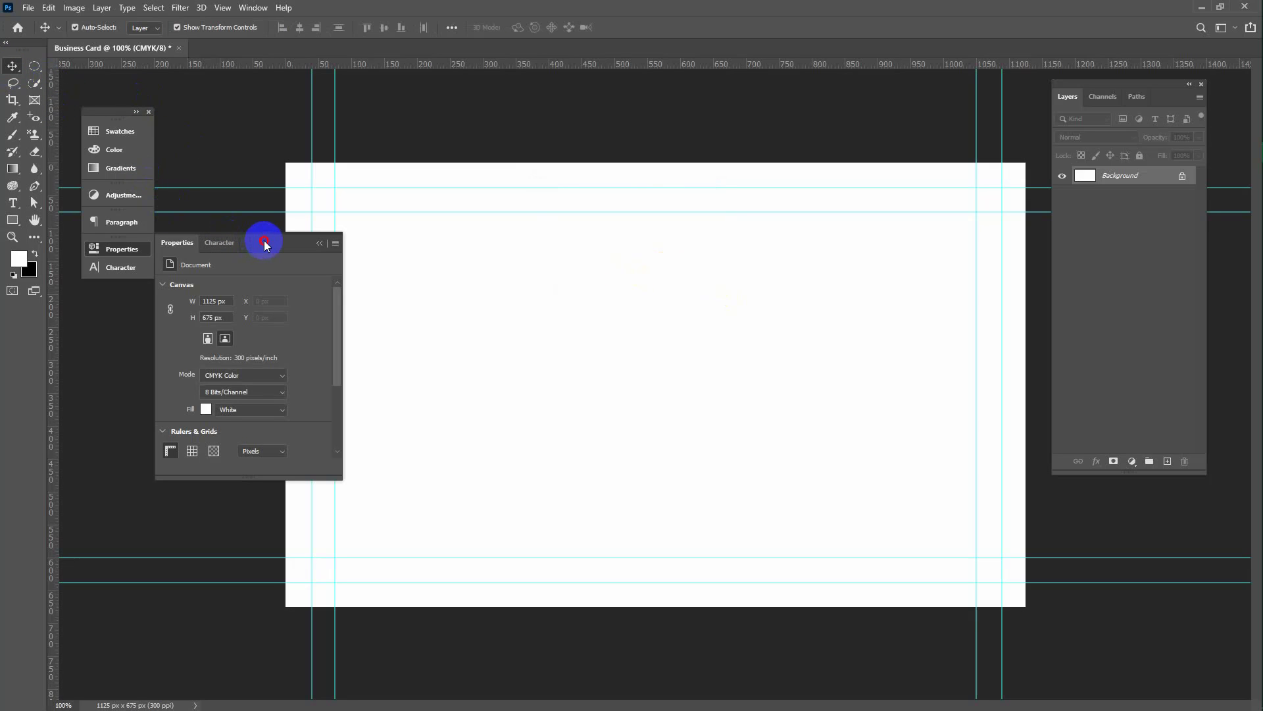
left_click_drag(265, 245, 169, 288)
left_click(227, 274)
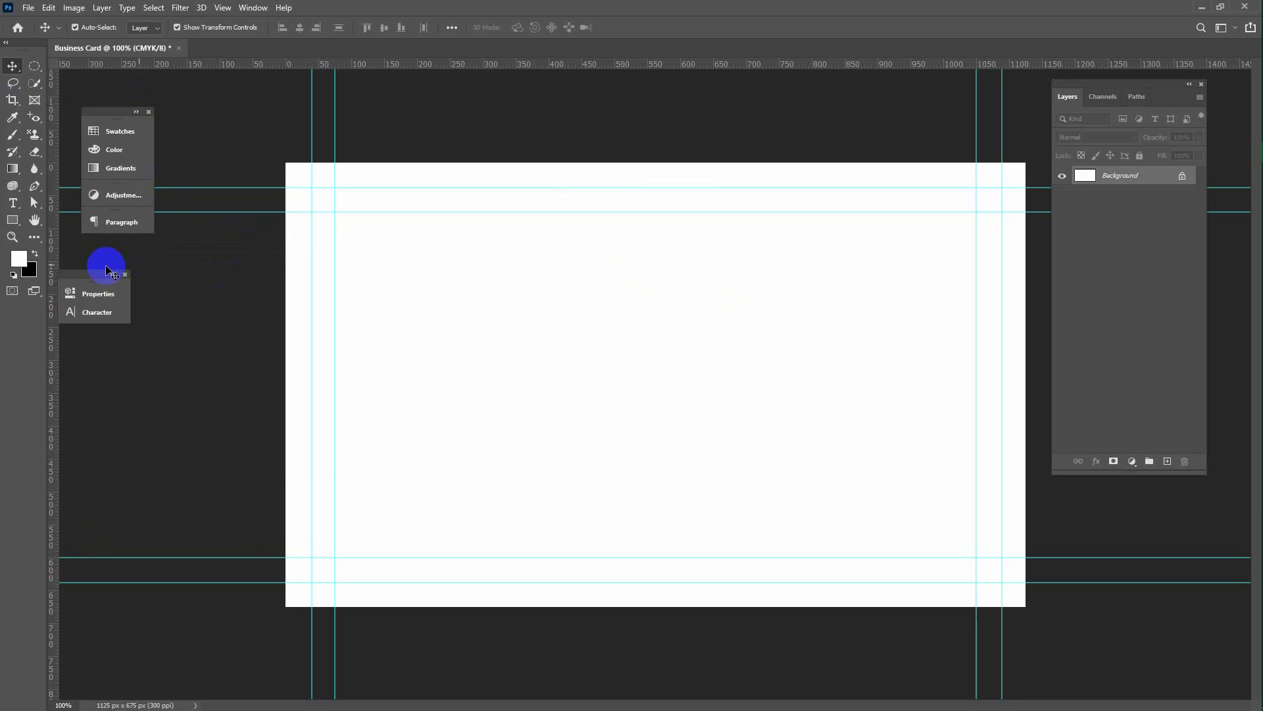
left_click_drag(92, 279, 126, 250)
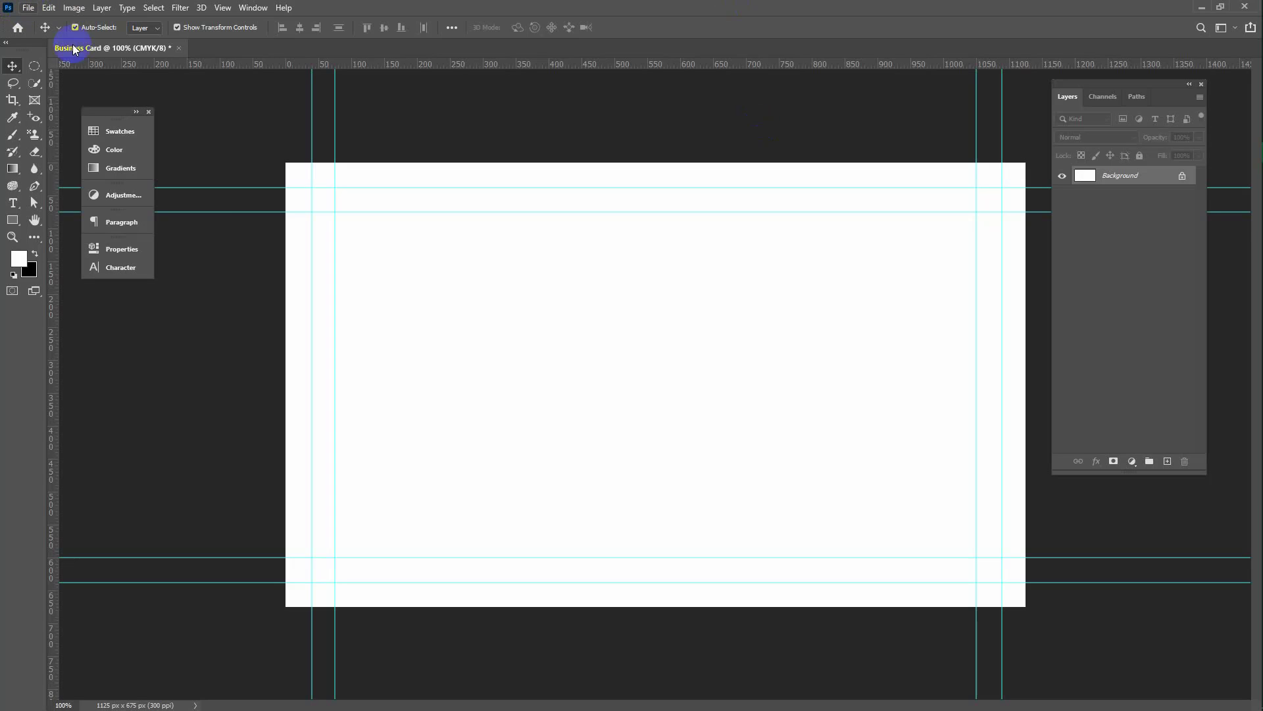
Try to save the document in Photoshop format under the file name Business Card template.
key("ctrl+s")
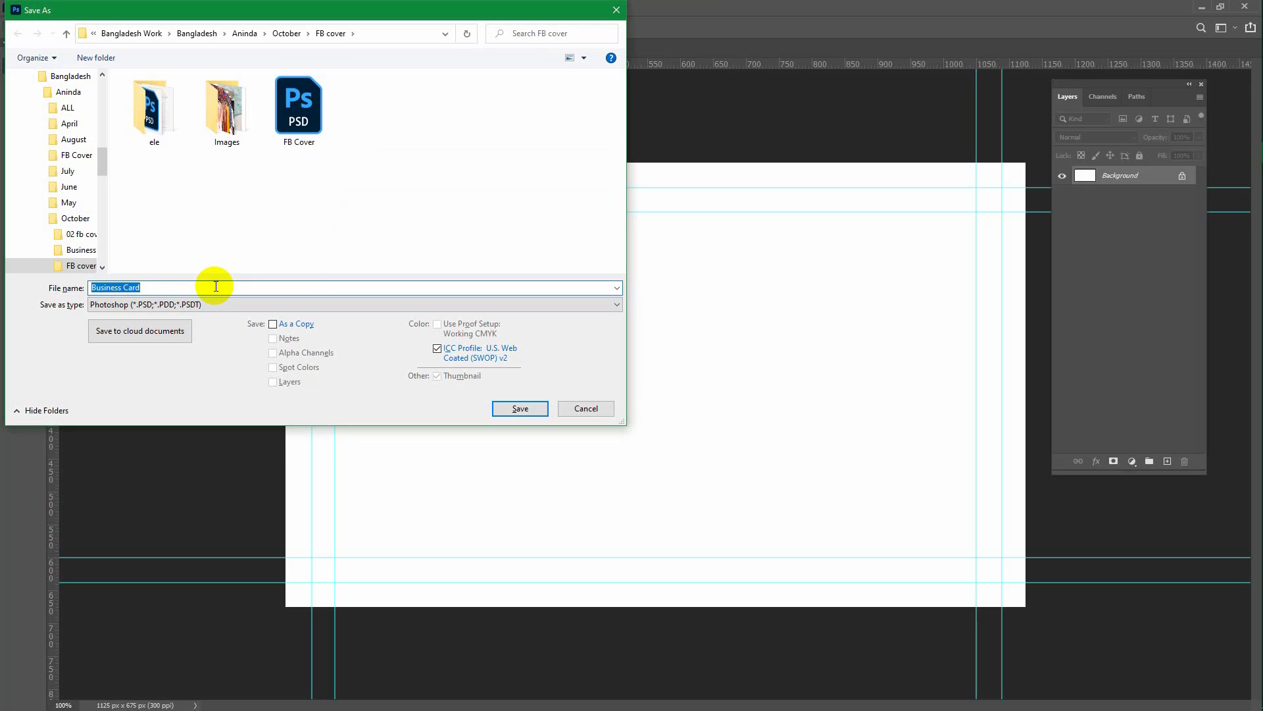
left_click(216, 286)
type("template")
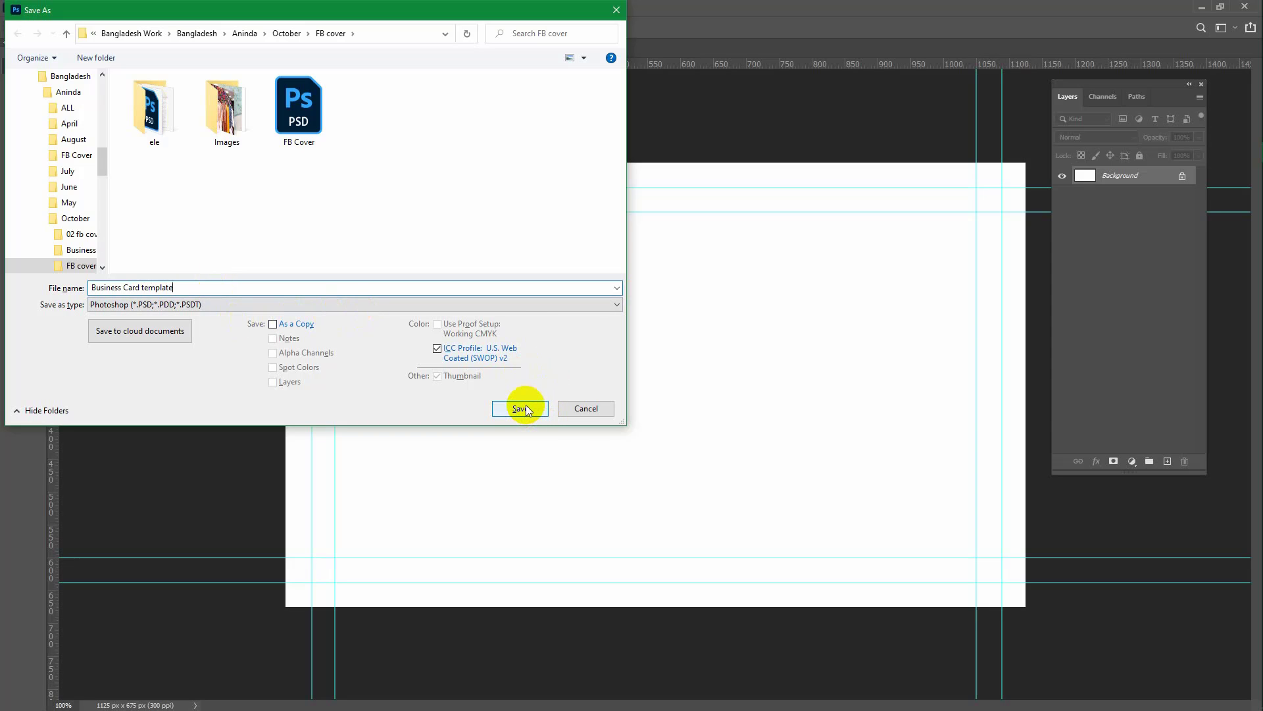
left_click(586, 409)
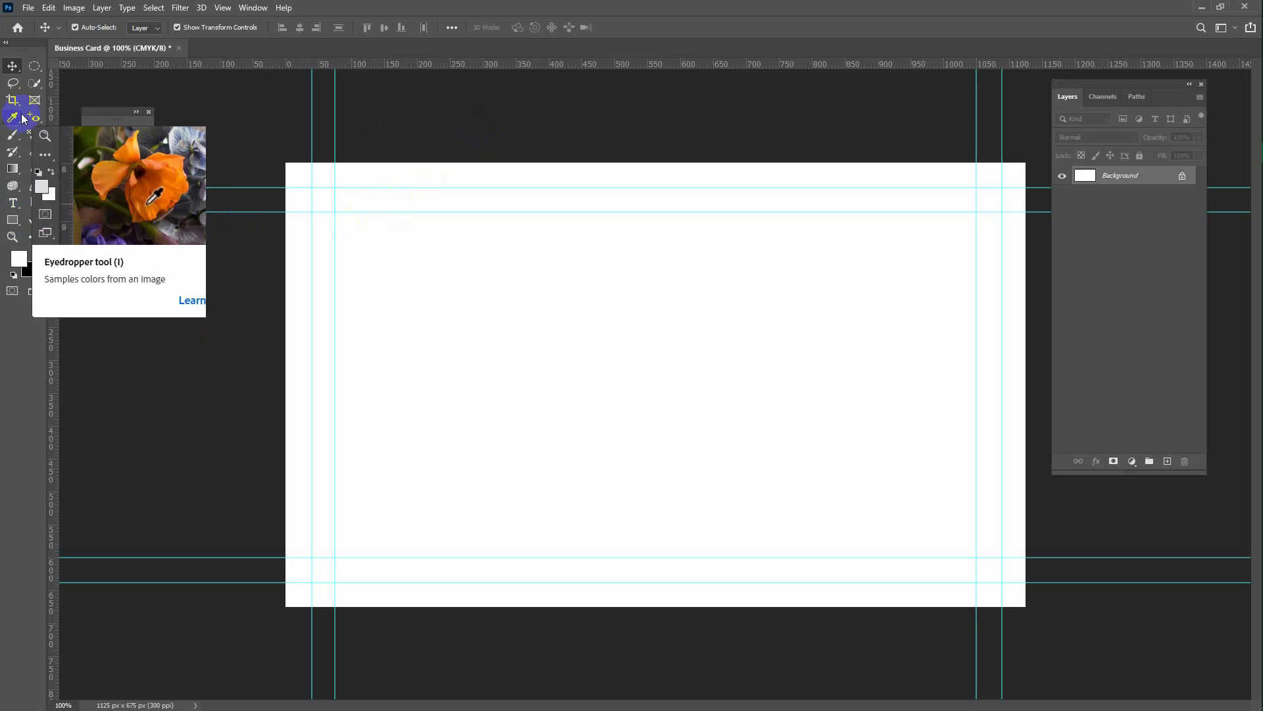
Draw a closed rectangular path with the Pen tool along the four inner guide intersections, about 975 by 525 px.
key("p")
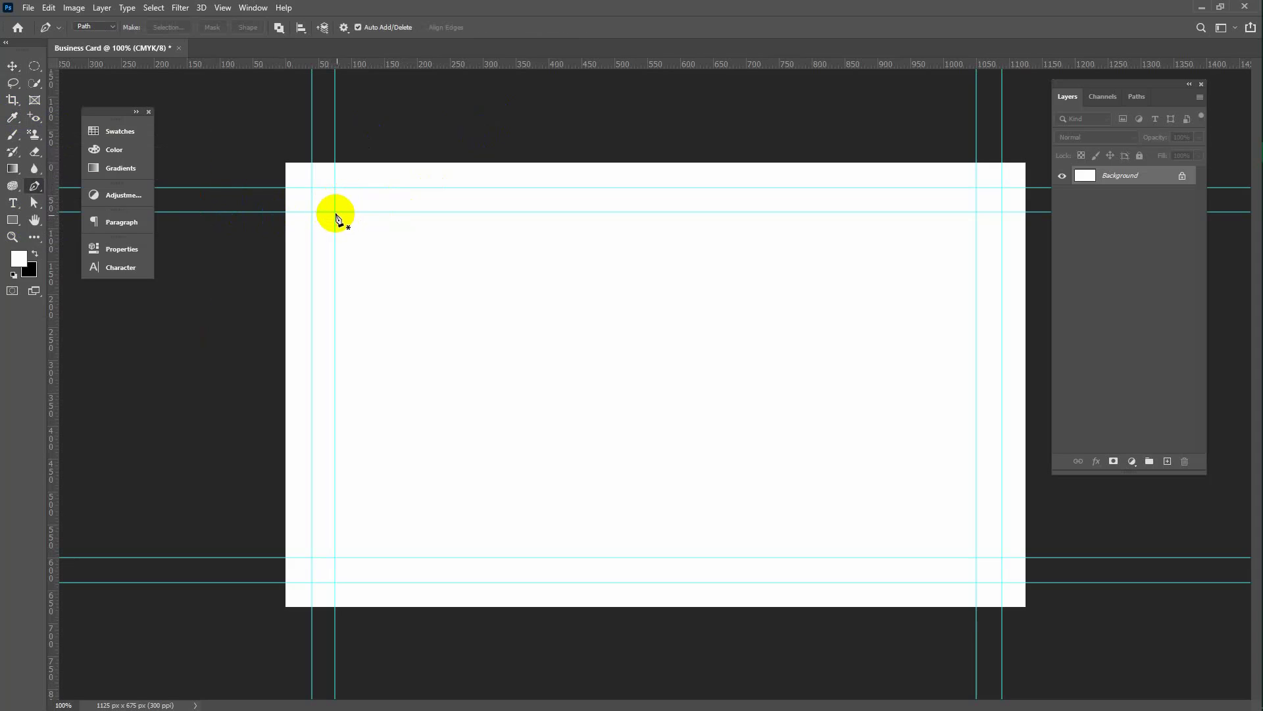
left_click(335, 212)
left_click(976, 212)
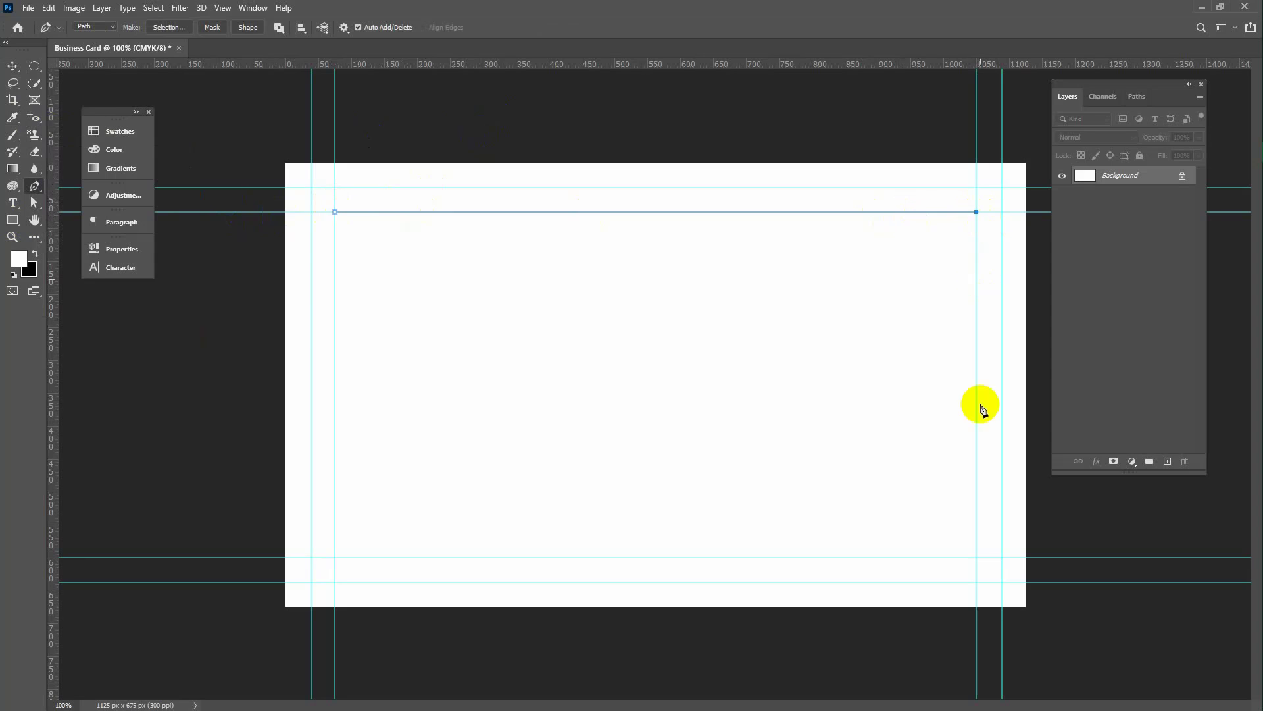
left_click(977, 557)
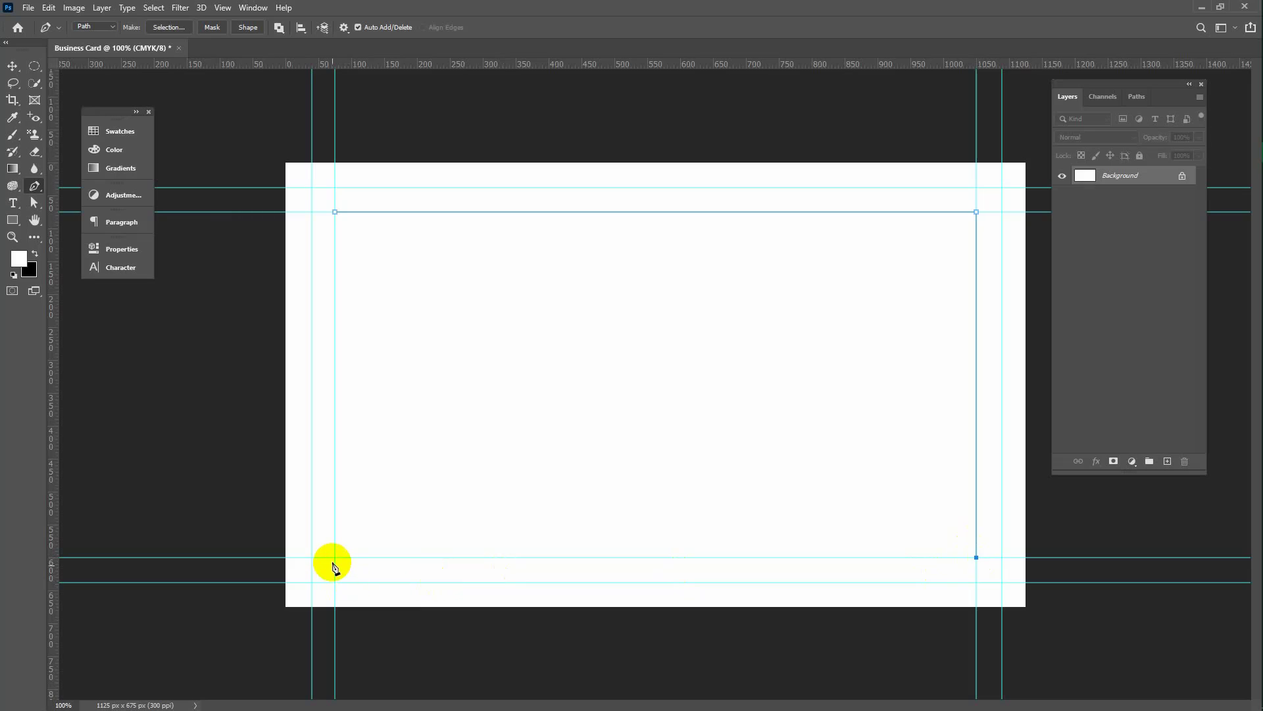
left_click(335, 558)
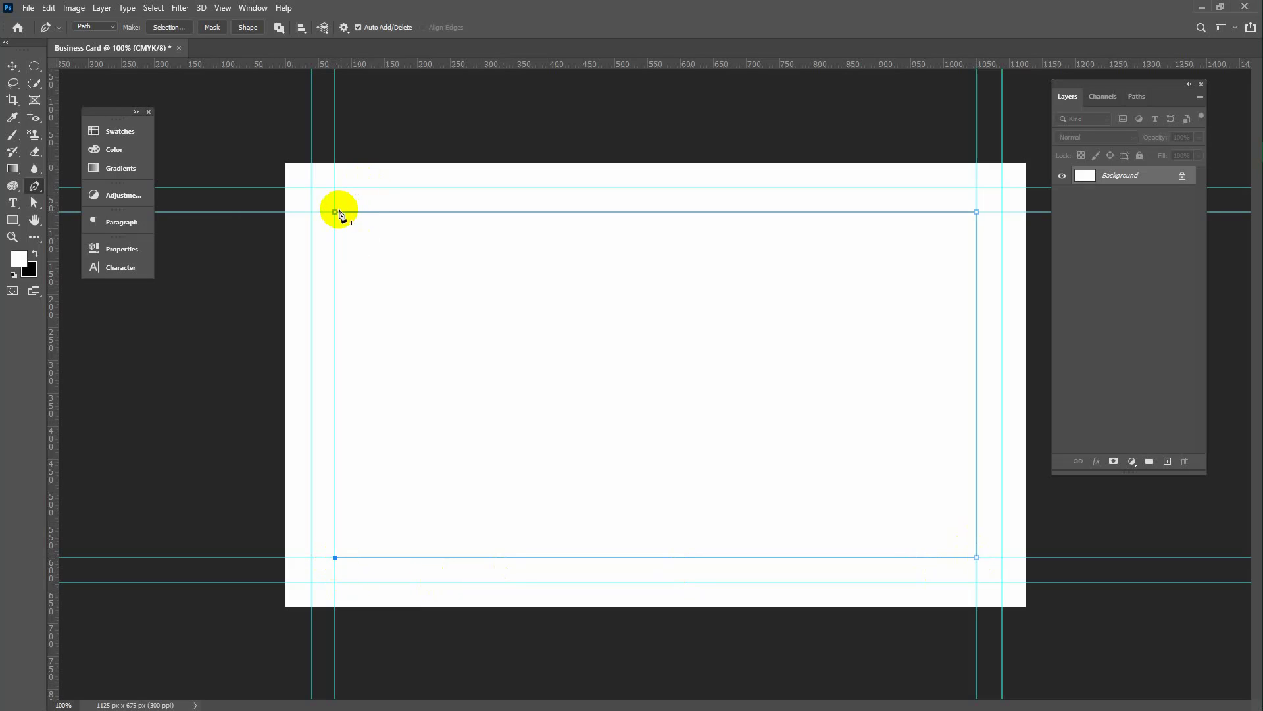
left_click(334, 212)
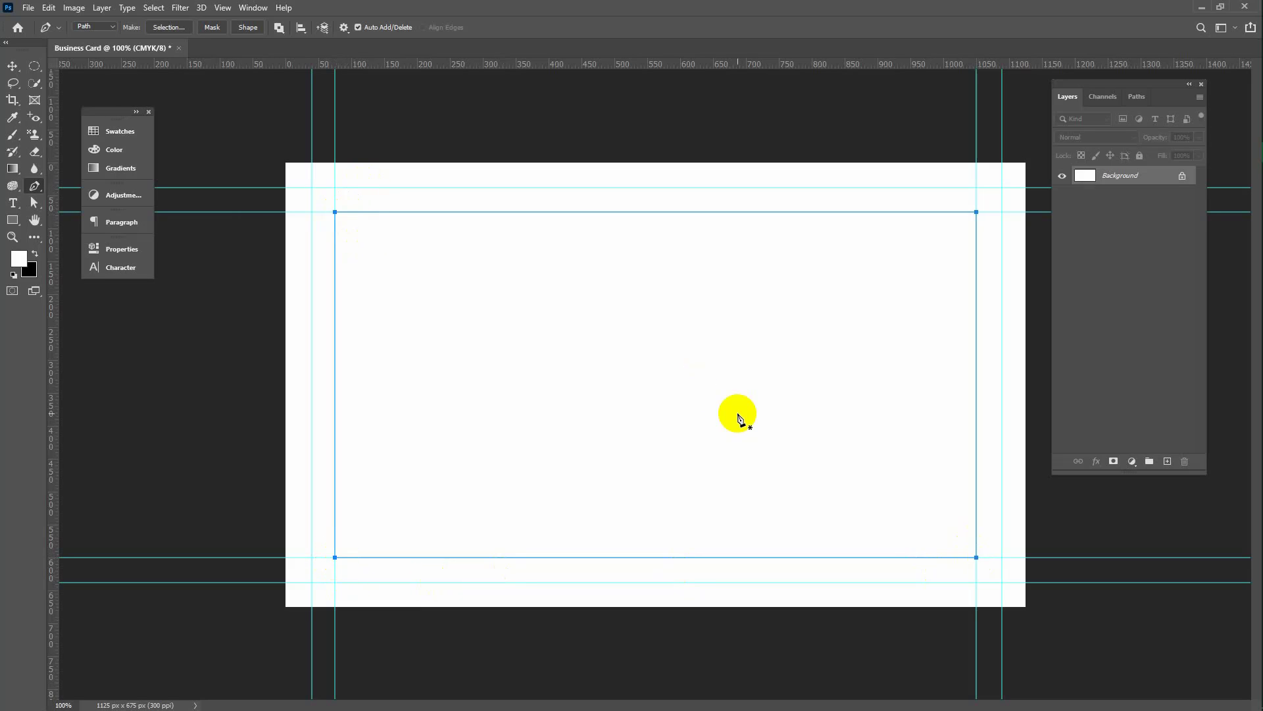
Change the Pen tool's drawing mode to Shape and switch to the Move tool.
left_click(95, 27)
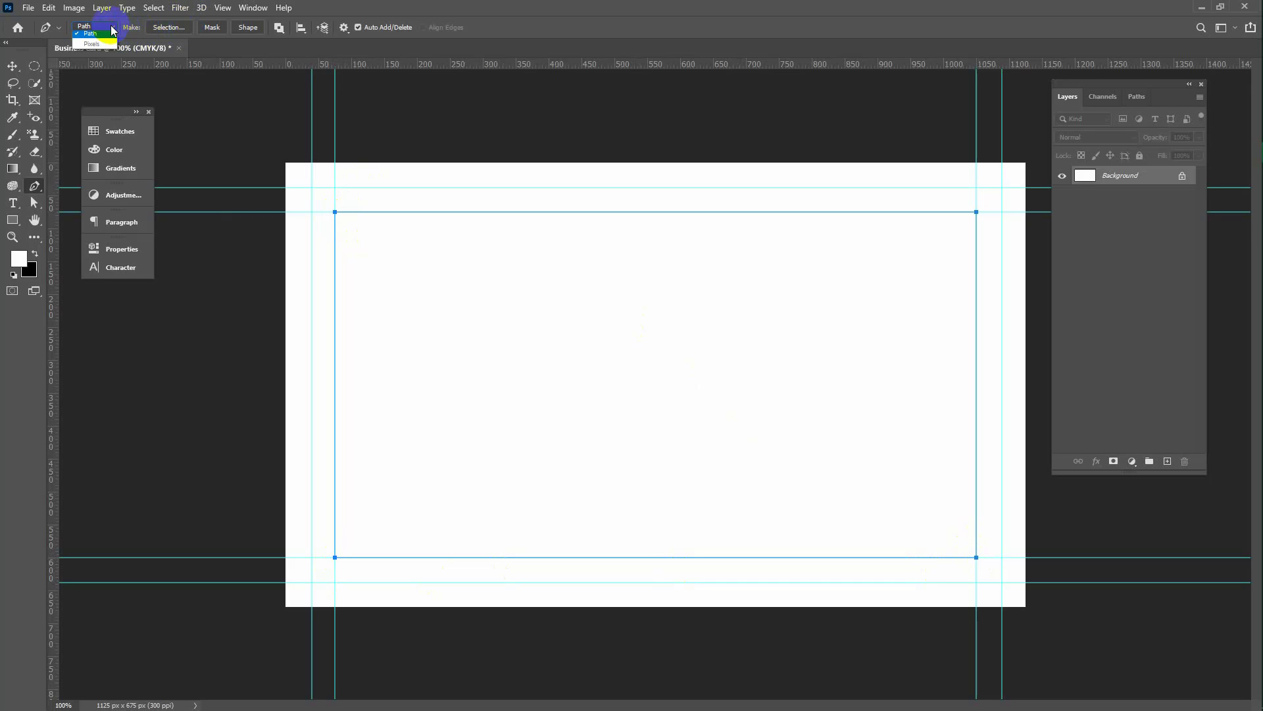
left_click(93, 38)
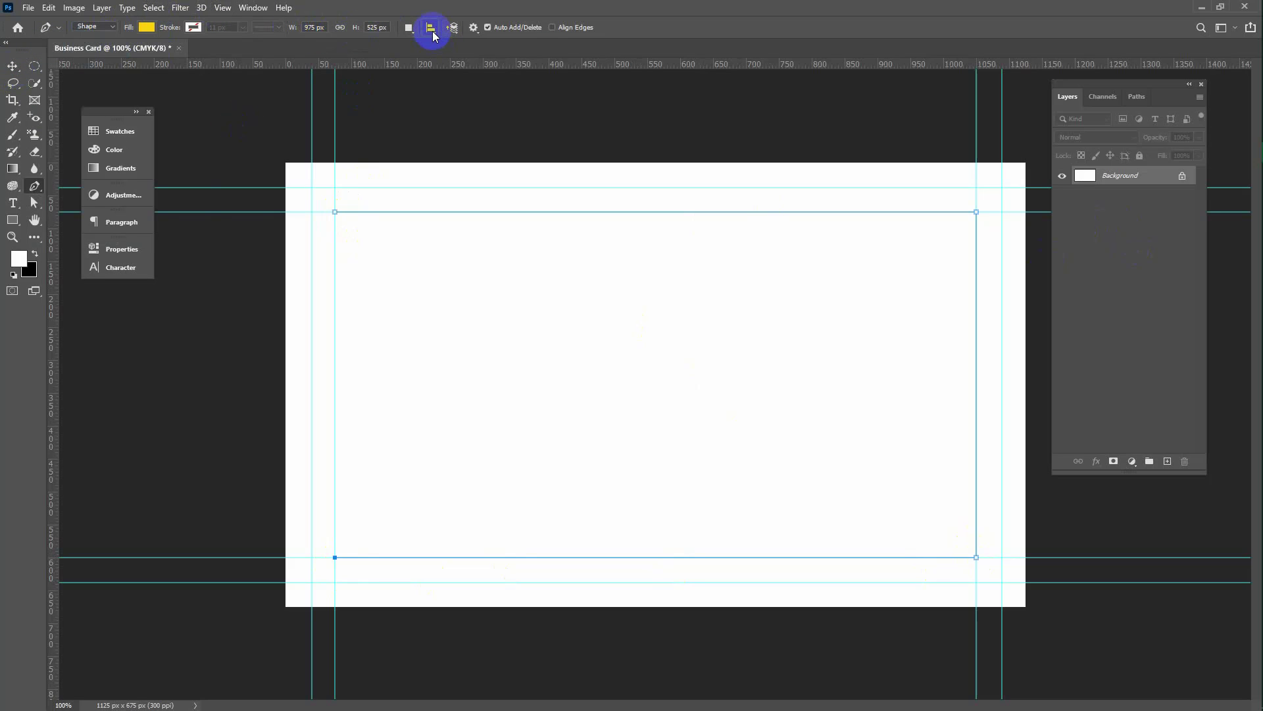
left_click(14, 67)
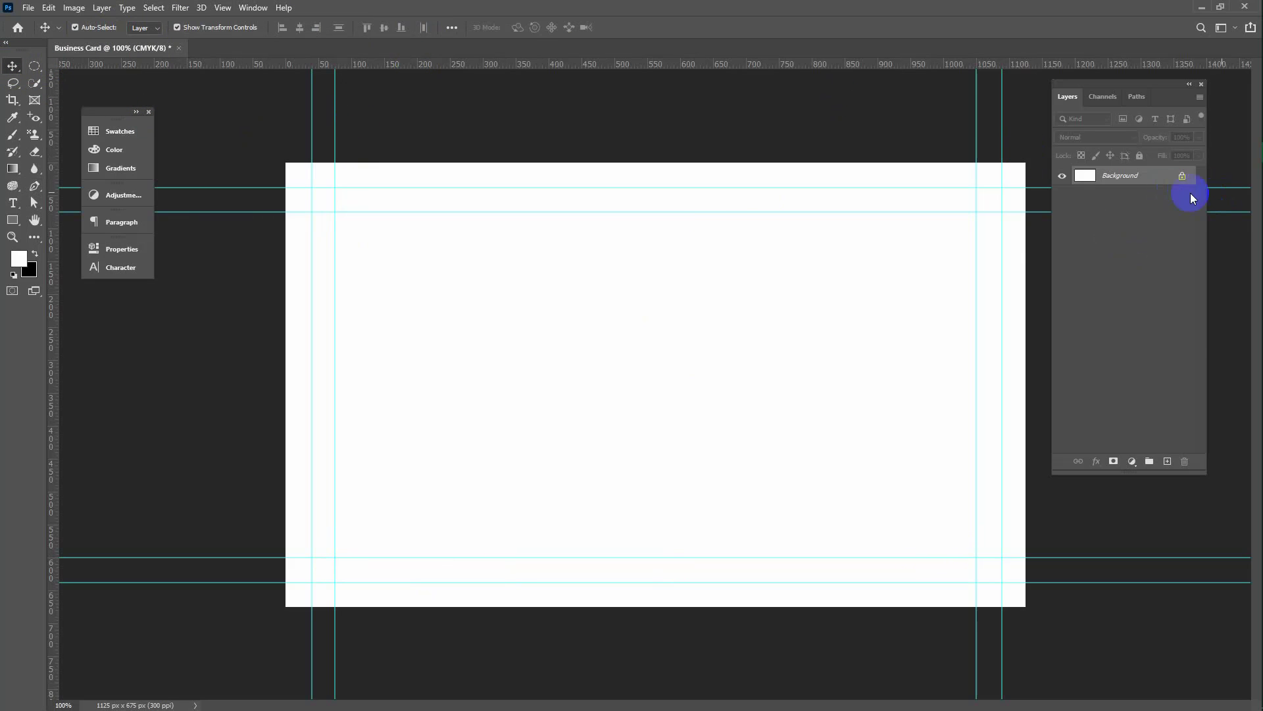
Add a Solid Color fill layer above the background in red ff0000.
left_click(1131, 462)
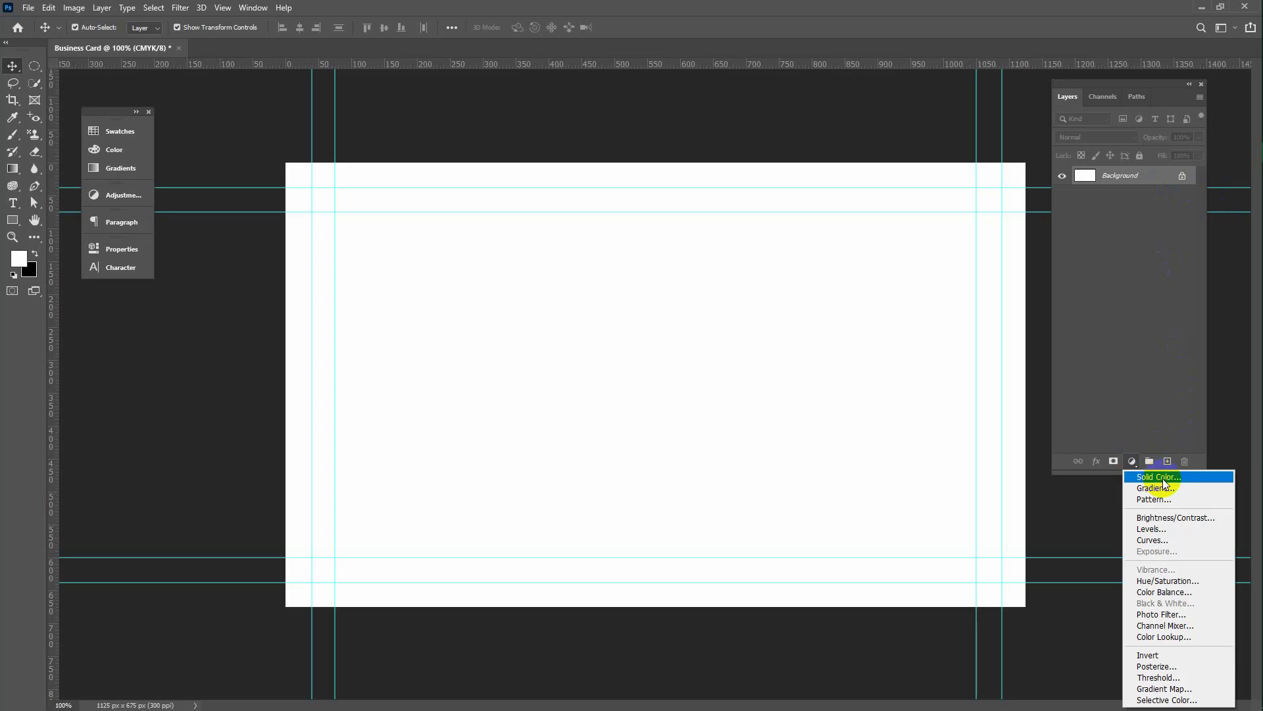
left_click(1151, 481)
left_click(542, 268)
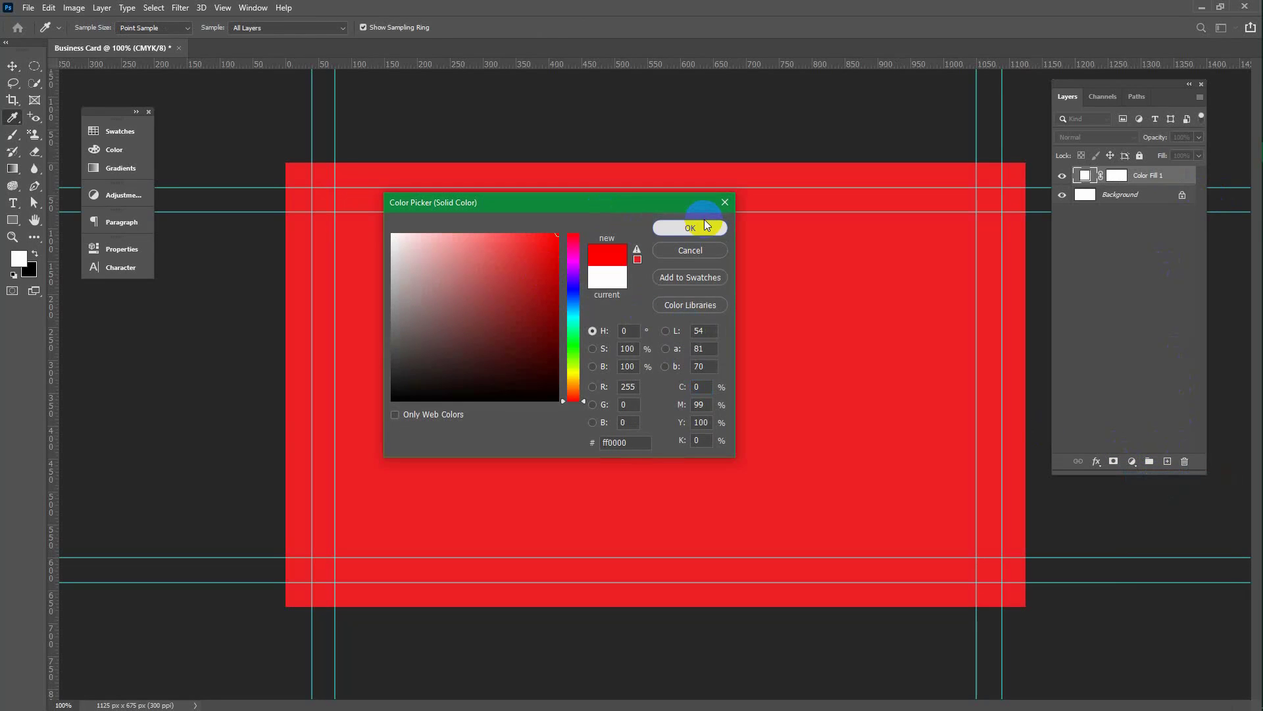
left_click(703, 223)
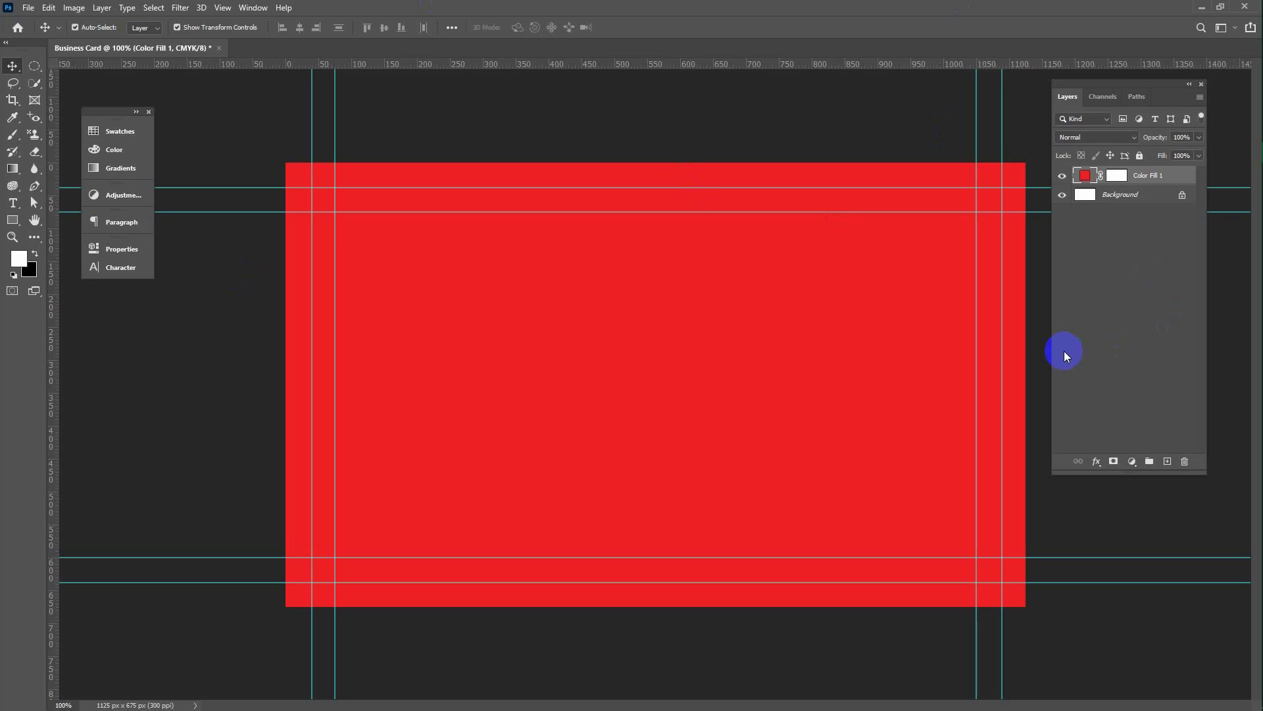
mouse_move(369, 202)
left_mouse_down()
mouse_move(305, 189)
mouse_move(846, 212)
mouse_move(545, 113)
left_mouse_up()
left_click(1015, 255)
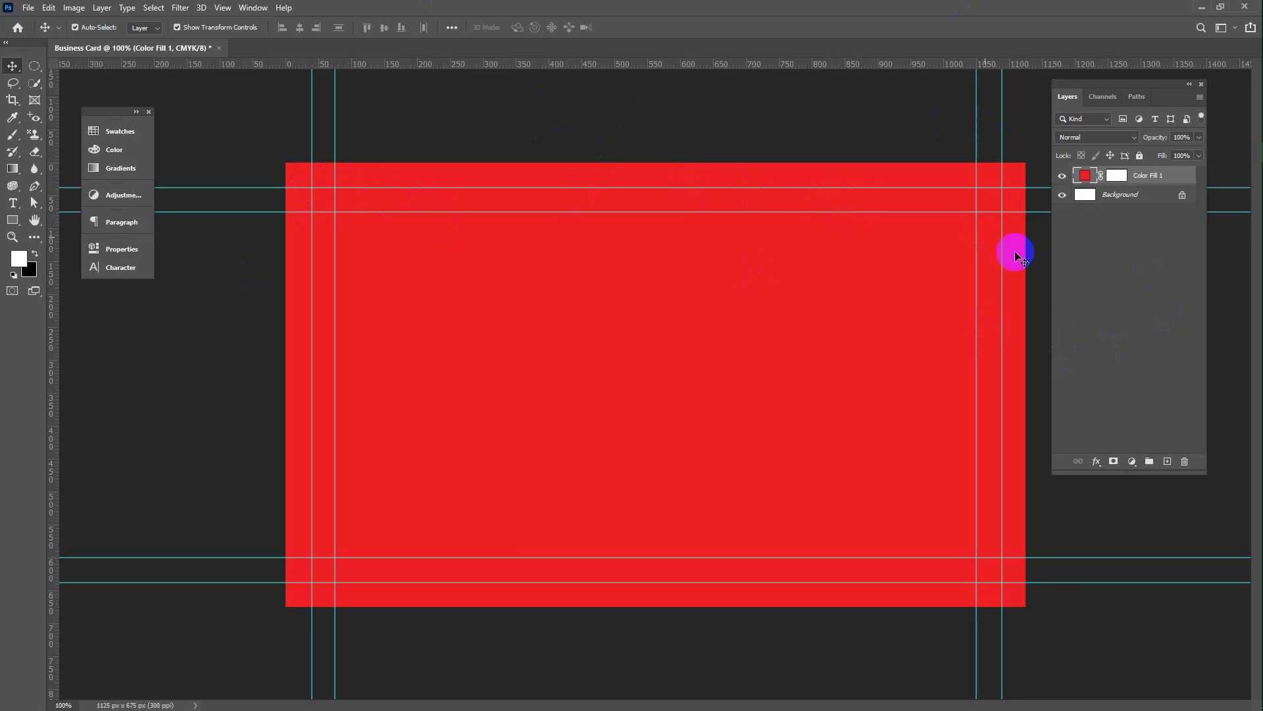
mouse_move(1016, 256)
left_mouse_down()
mouse_move(719, 189)
mouse_move(298, 236)
mouse_move(466, 188)
mouse_move(438, 372)
mouse_move(641, 426)
left_mouse_up()
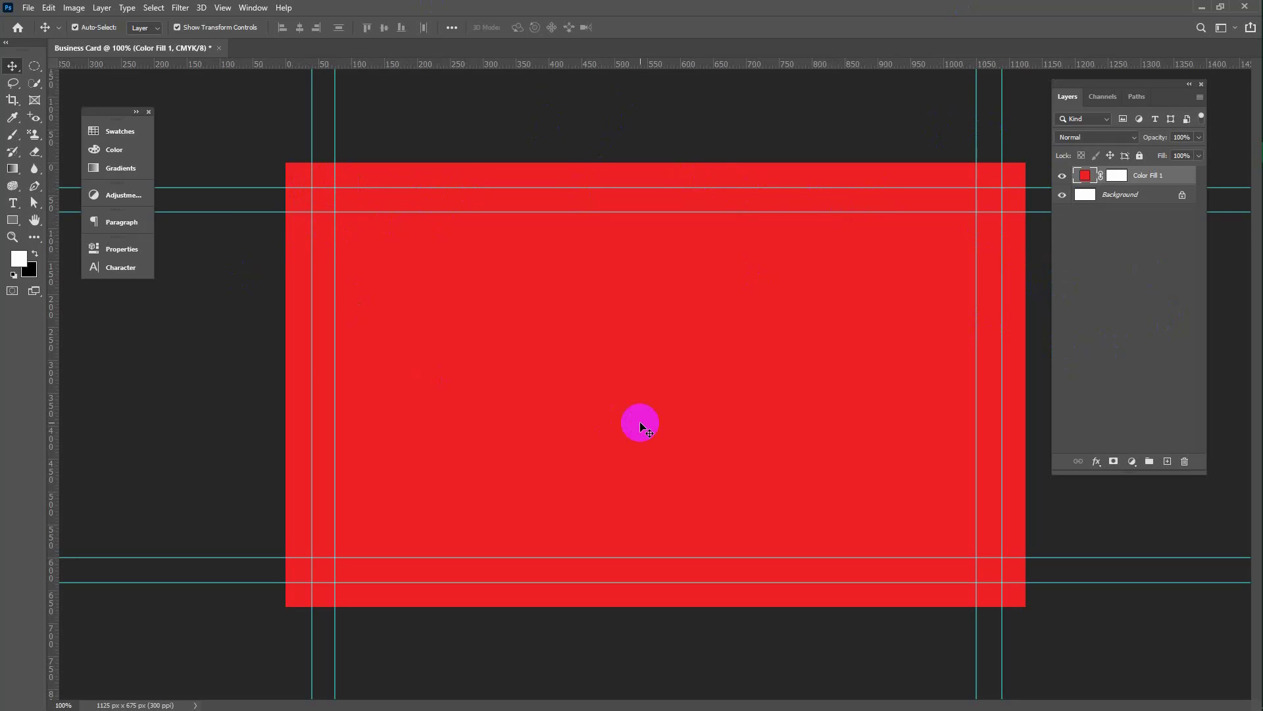